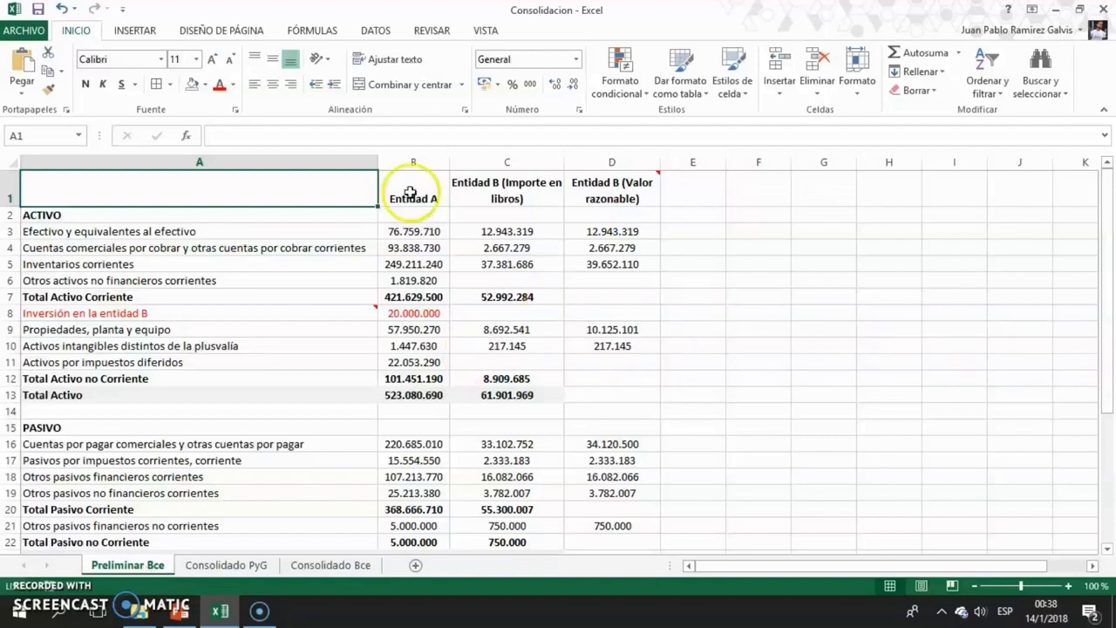
Review the Entidad A, Entidad B book value and Entidad B fair value columns on the Preliminar Bce sheet.
drag(411, 185, 404, 451)
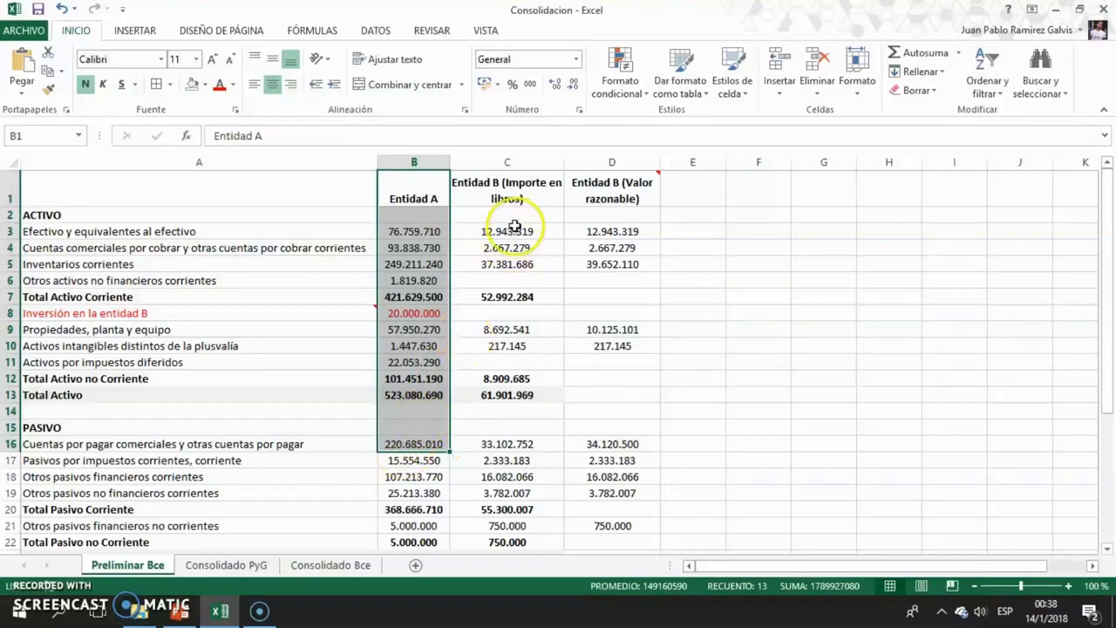
drag(499, 188, 494, 444)
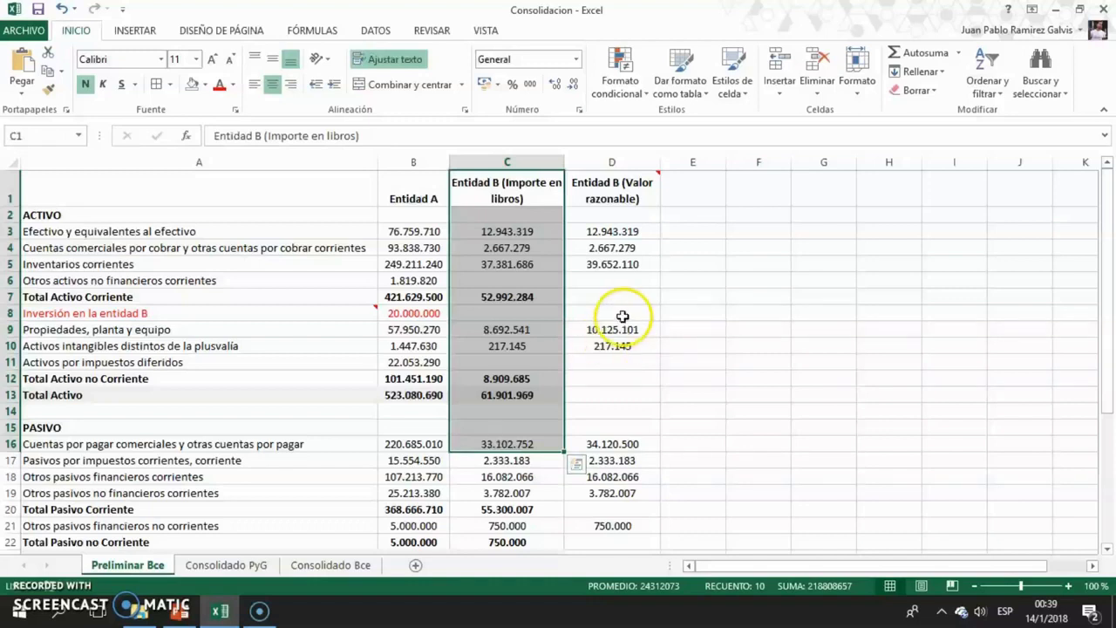
mouse_move(622, 187)
mouse_move(623, 186)
mouse_down()
mouse_move(620, 219)
mouse_move(619, 196)
mouse_up()
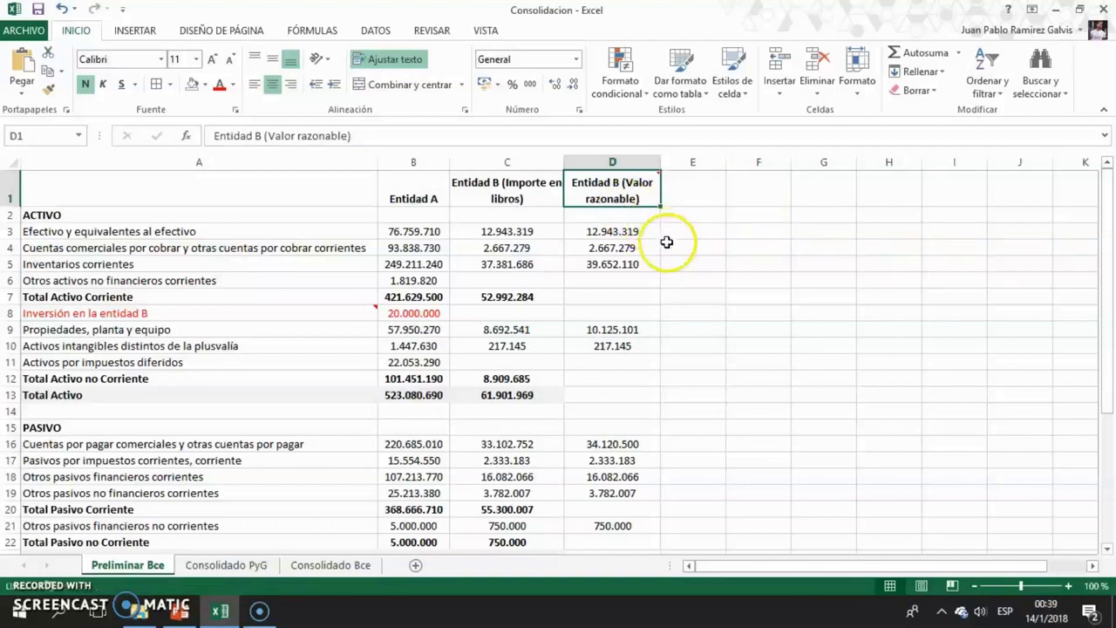
Compare Entidad B's fair values for Propiedades, planta y equipo and Inventarios corrientes in the preliminary balance sheet.
click(619, 329)
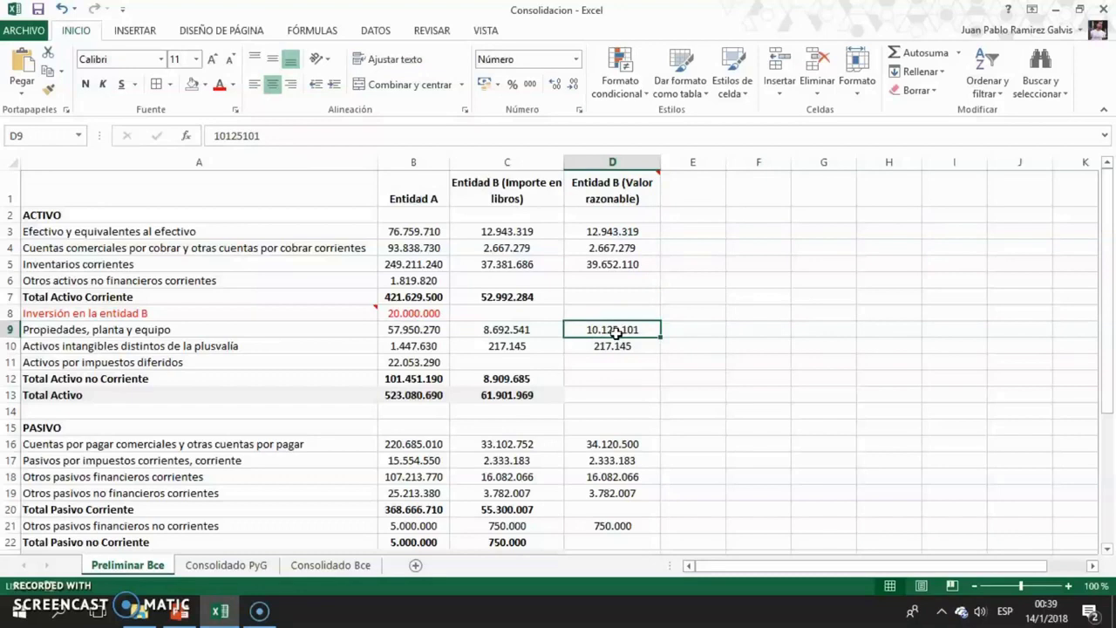
click(600, 267)
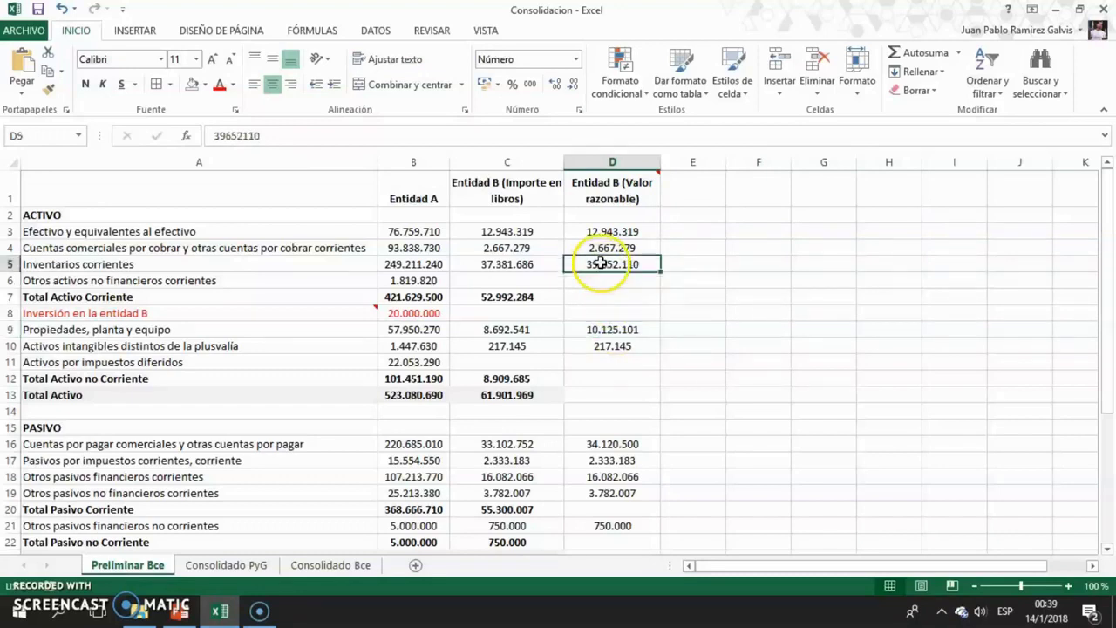
click(599, 327)
click(596, 266)
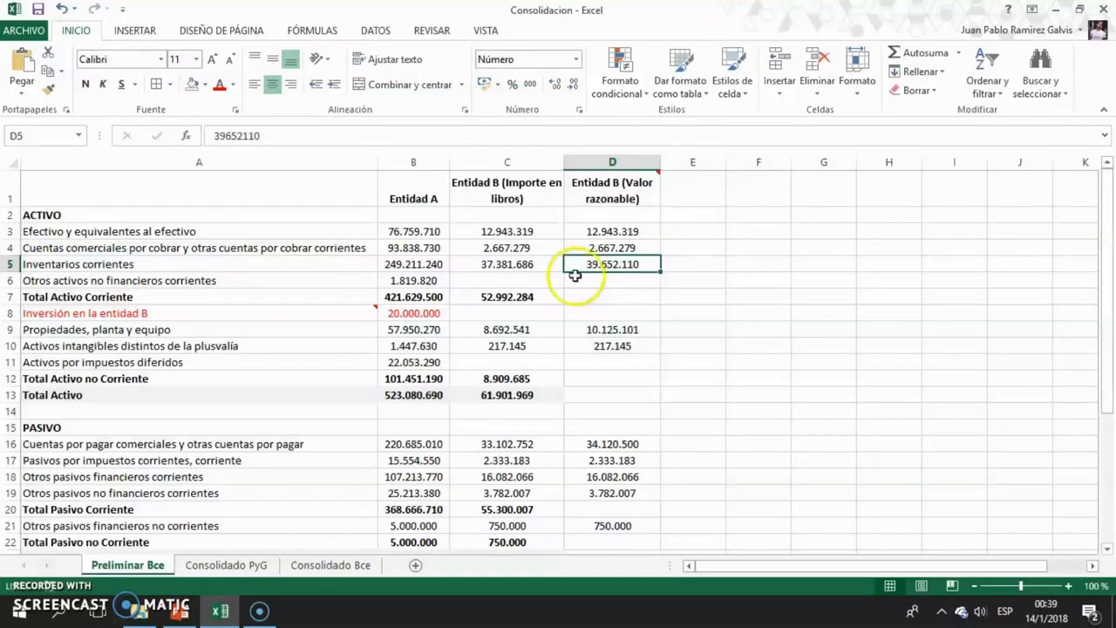
Inspect Entidad A's Inversión en la entidad B amount and the formula for Entidad B's fair-value net assets in D32.
click(352, 313)
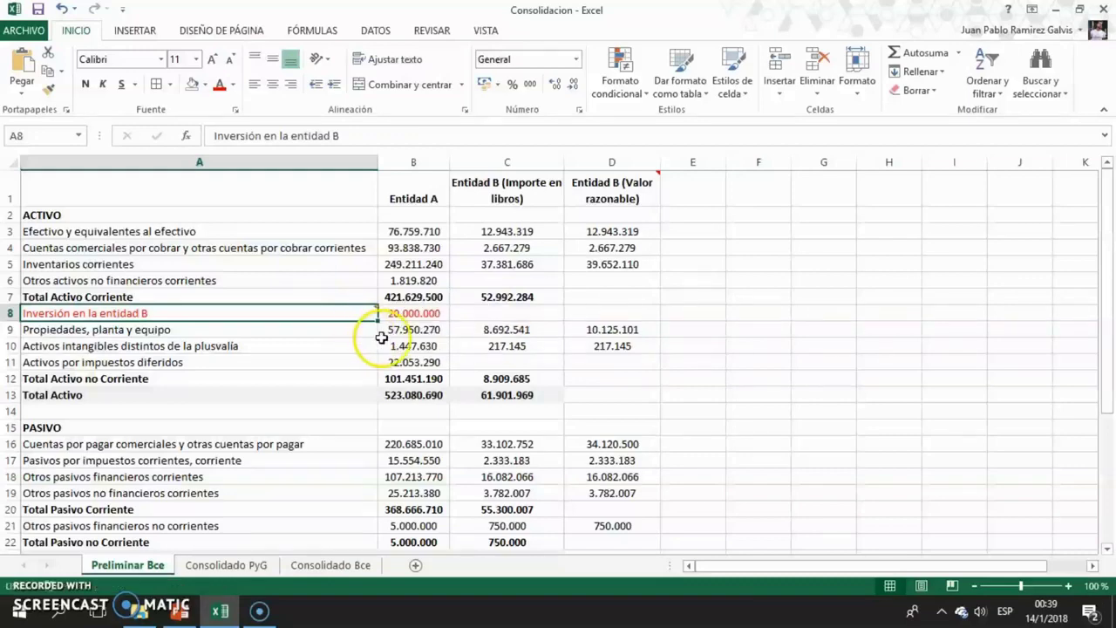
click(424, 312)
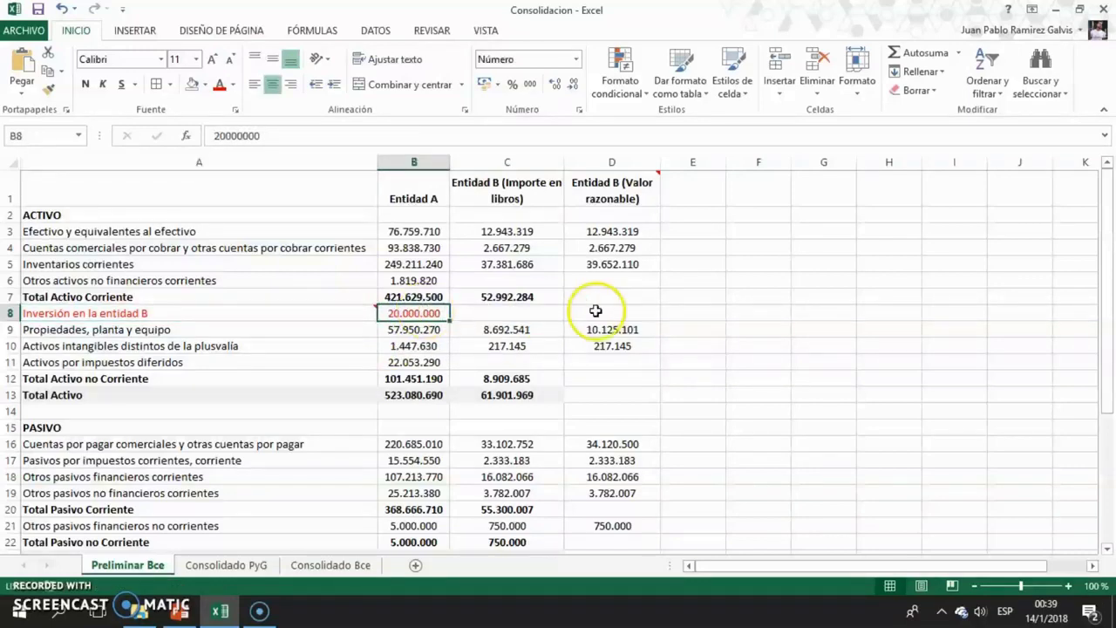
drag(1107, 277, 1068, 434)
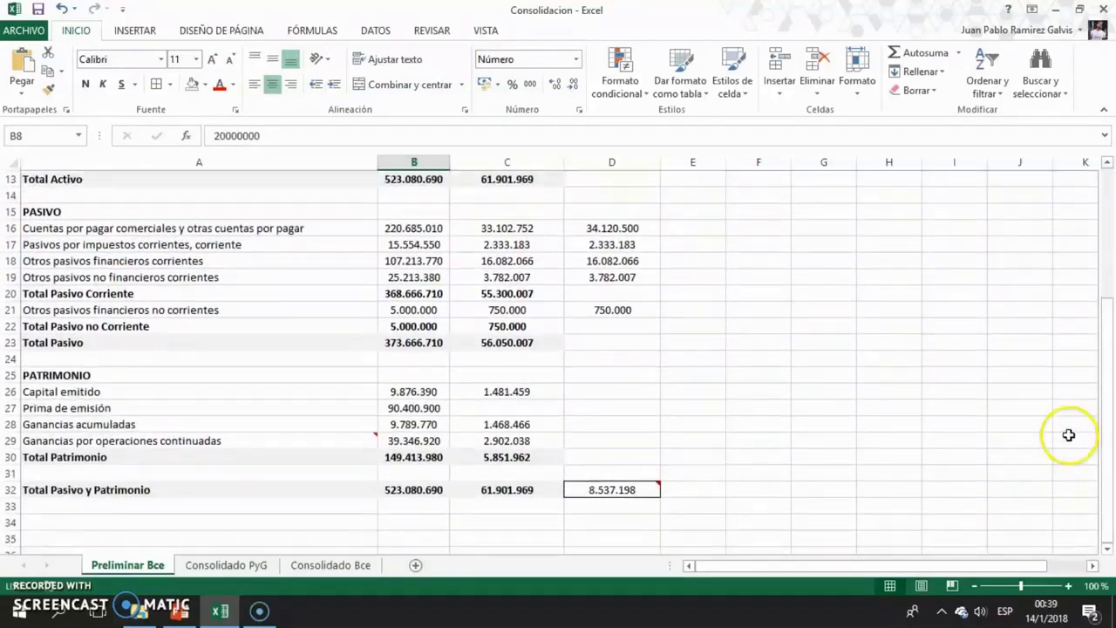
click(635, 489)
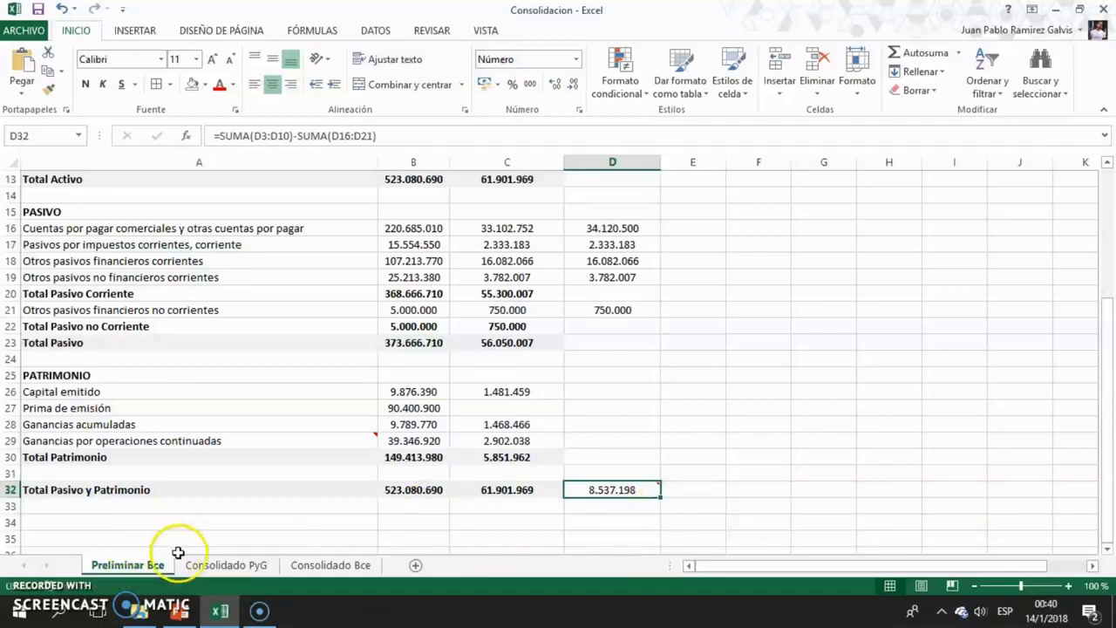
Review the Entidad A, Entidad B and Ajustes de consolidación columns on the Consolidado PyG sheet.
click(207, 567)
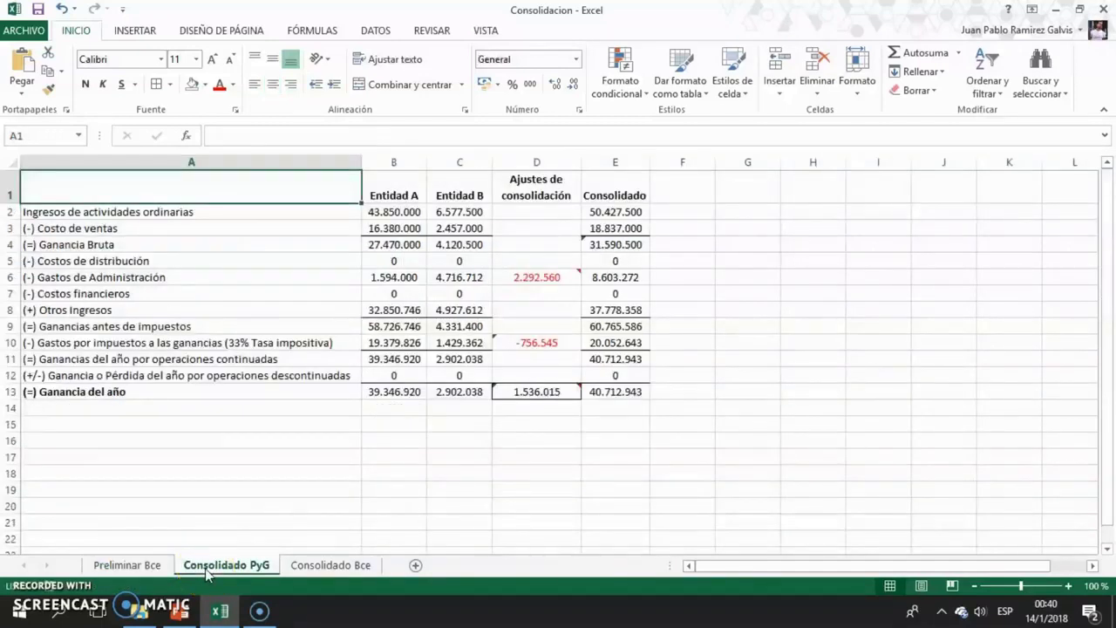
click(29, 568)
click(402, 190)
drag(402, 190, 379, 387)
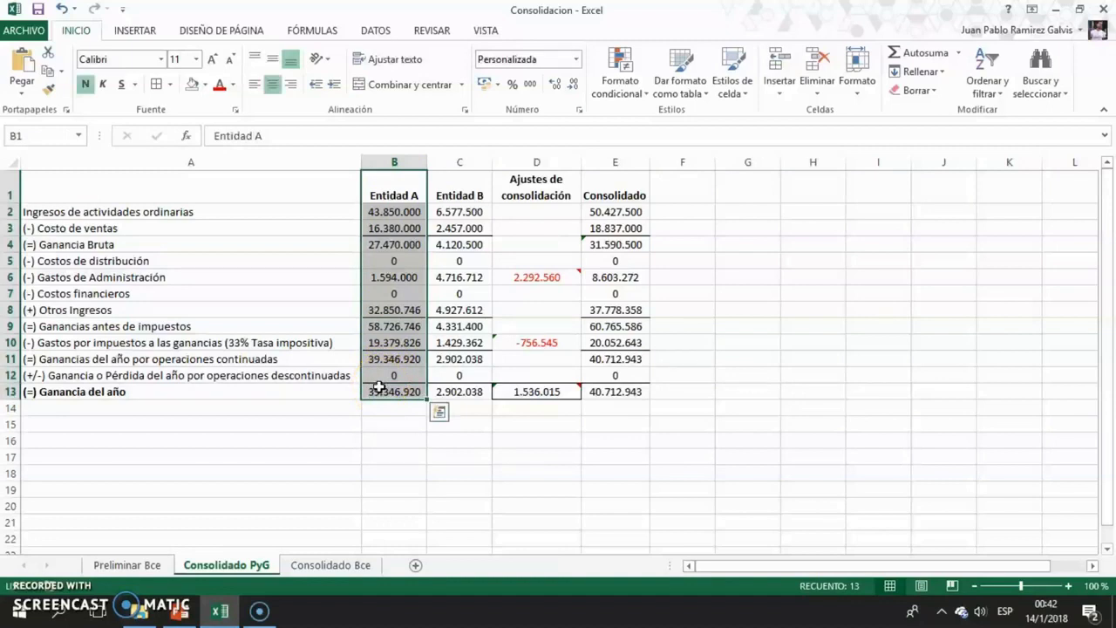
click(465, 195)
drag(464, 195, 441, 389)
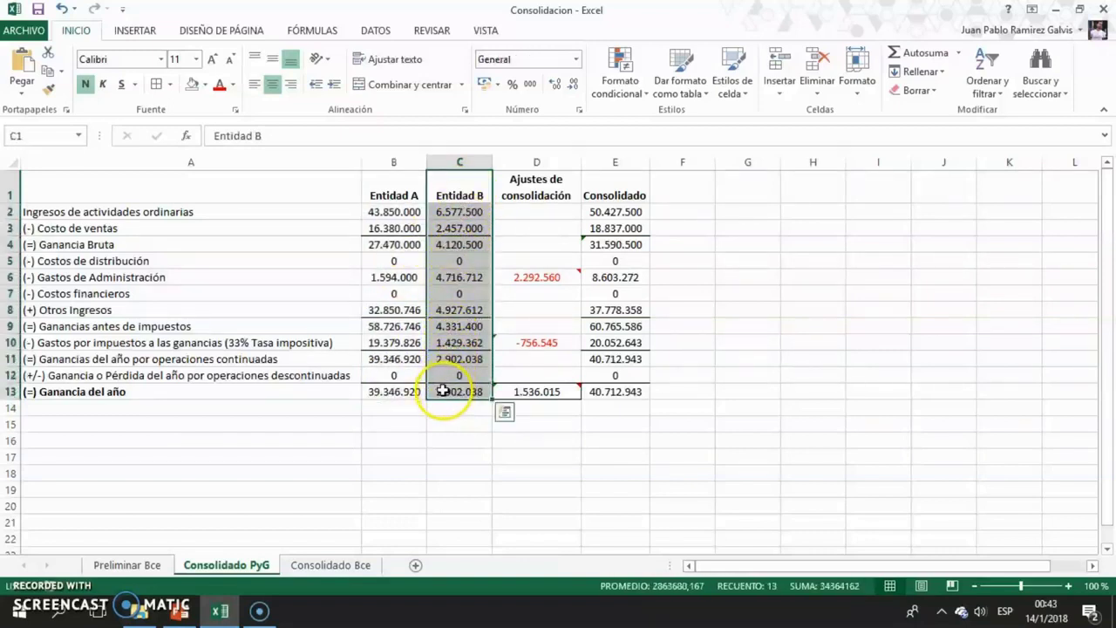
drag(530, 192, 511, 394)
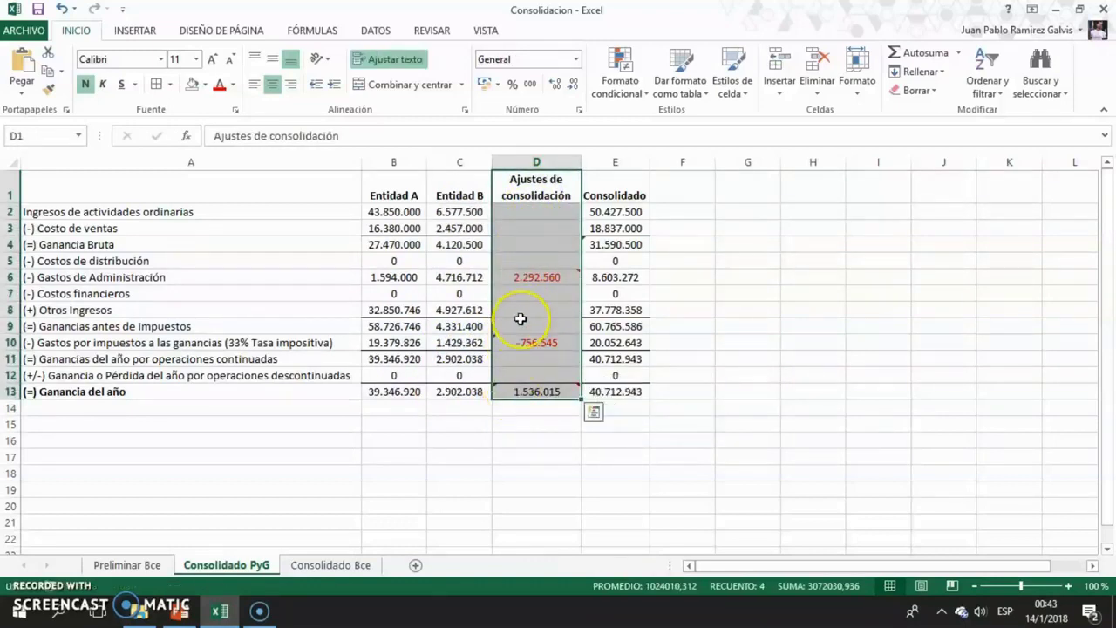
Examine the consolidation adjustments for Gastos de Administración, Gastos por impuestos a las ganancias and Ganancia del año, including the goodwill useful-life comment.
click(542, 191)
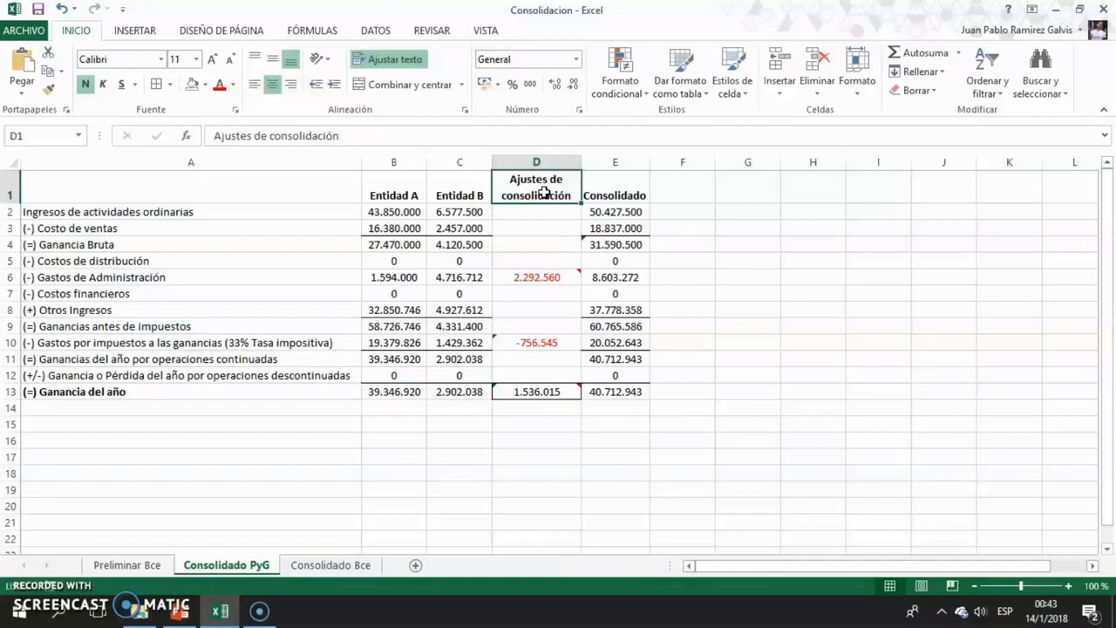
mouse_move(534, 279)
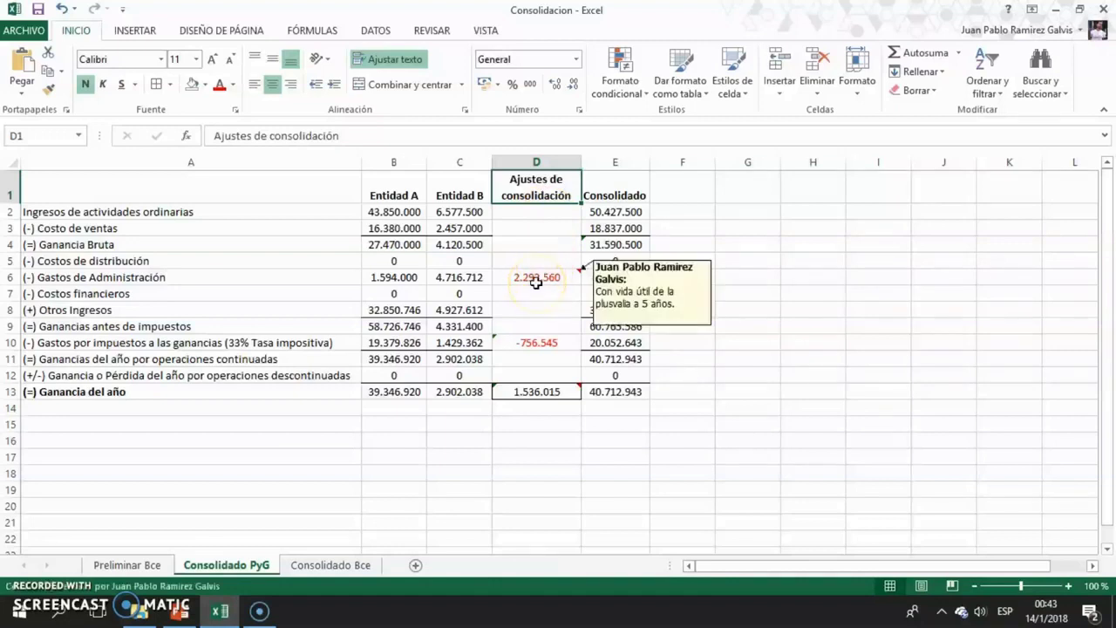
click(535, 282)
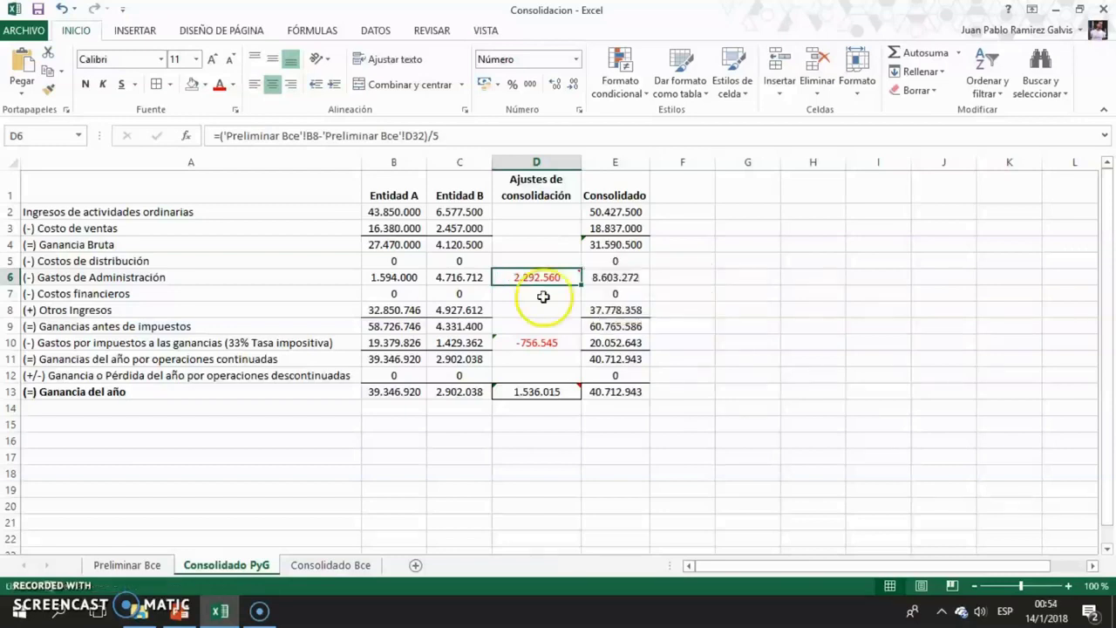
click(523, 279)
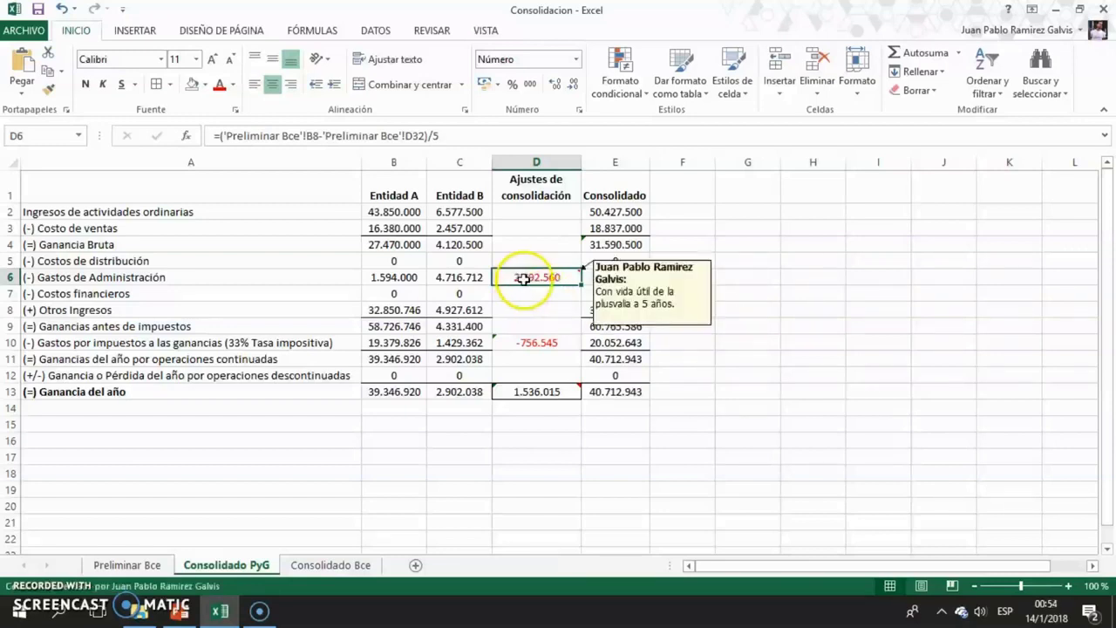
click(534, 344)
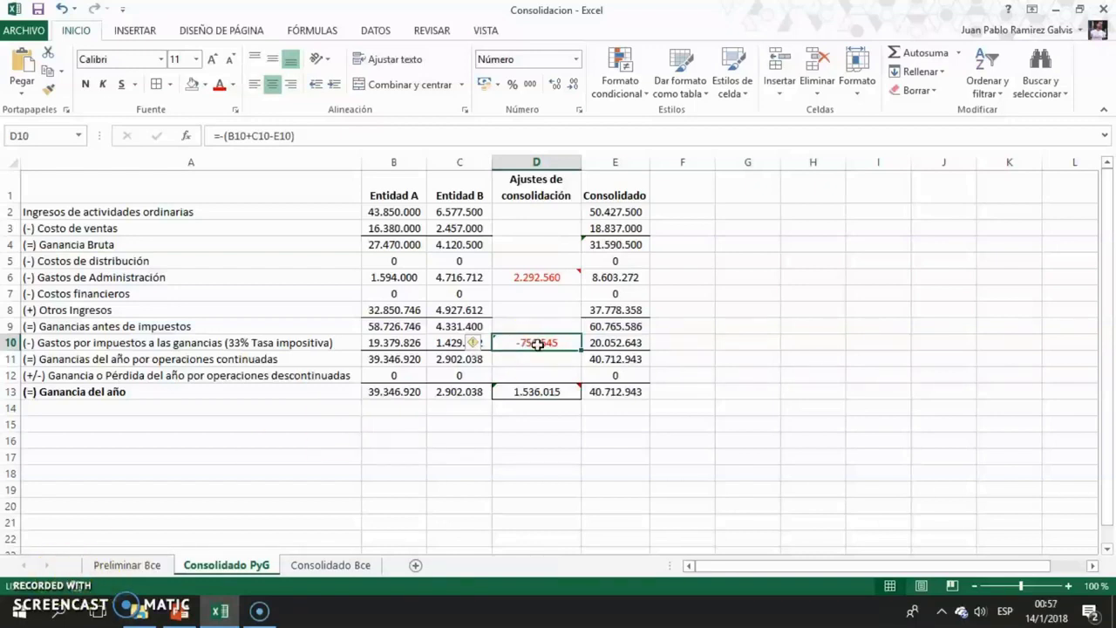
click(534, 392)
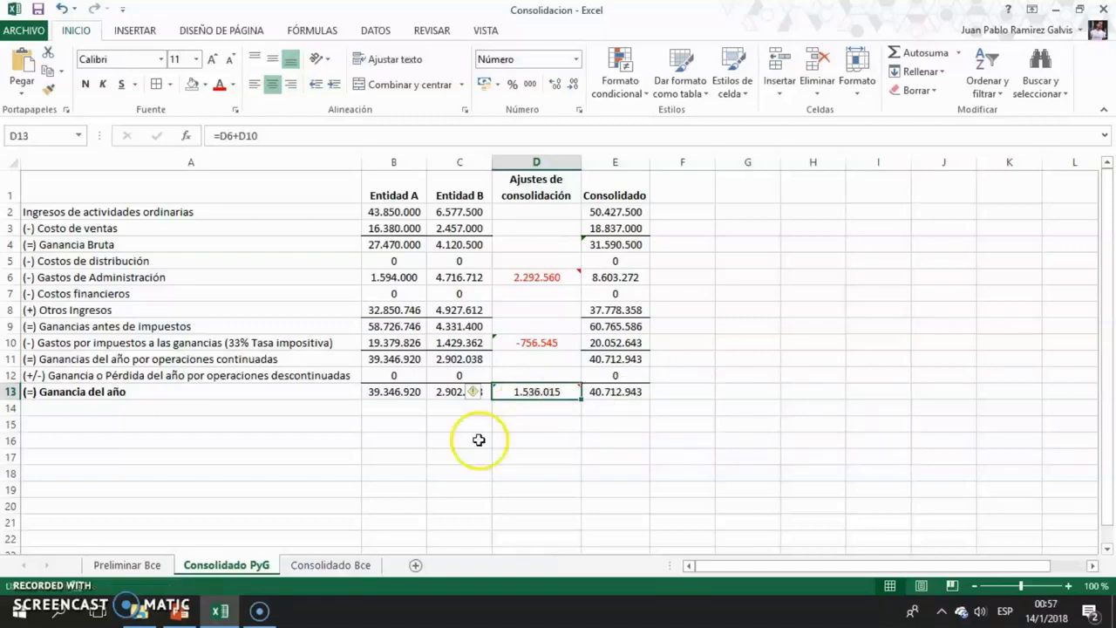
Review the Entidad A, Entidad B and Ajustes de Consolidación columns on the Consolidado Bce sheet.
click(321, 566)
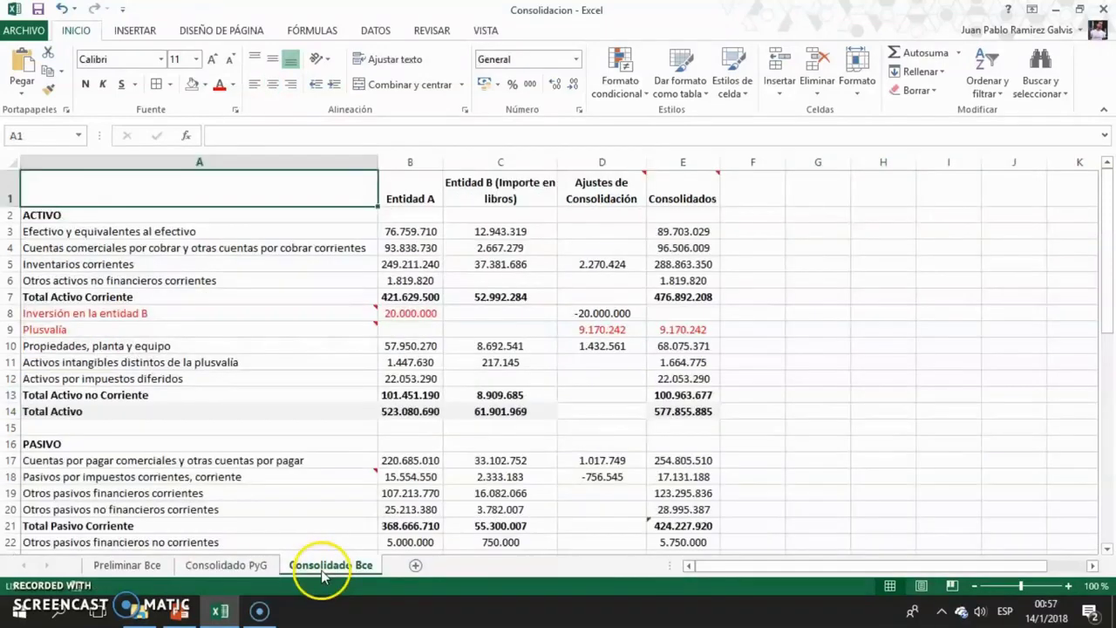
mouse_move(291, 314)
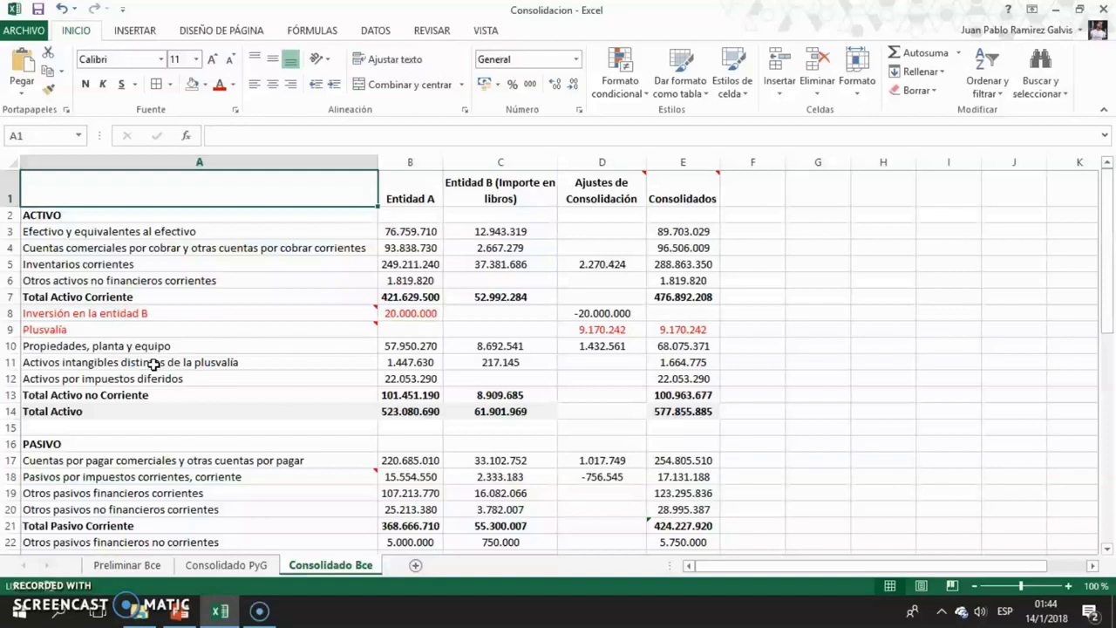
drag(417, 190, 410, 481)
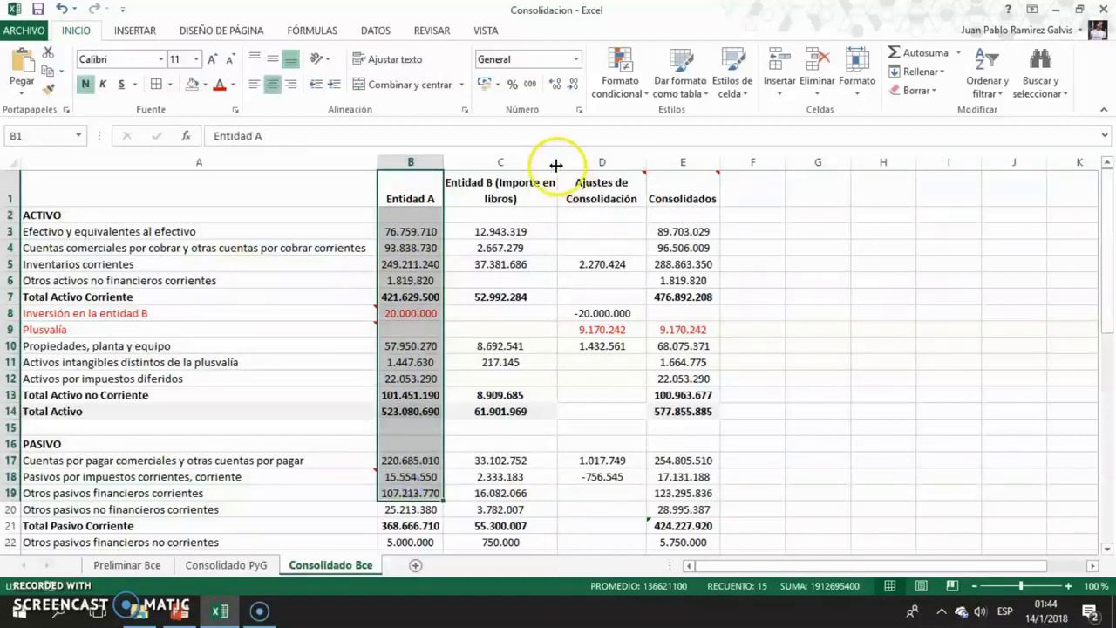
click(522, 184)
drag(521, 184, 496, 454)
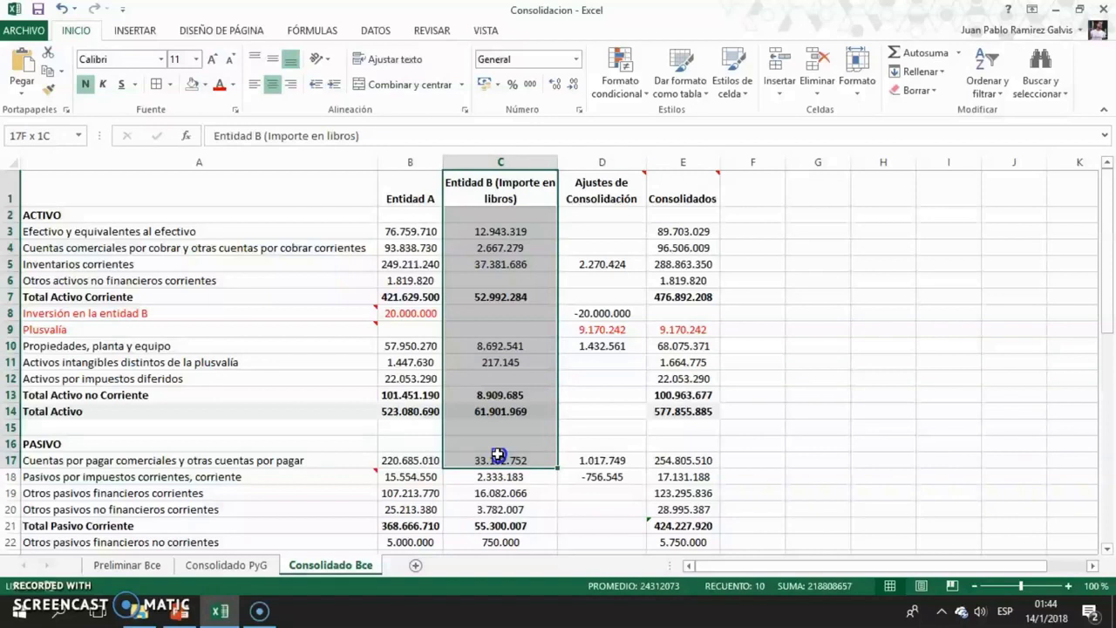
drag(608, 195, 601, 389)
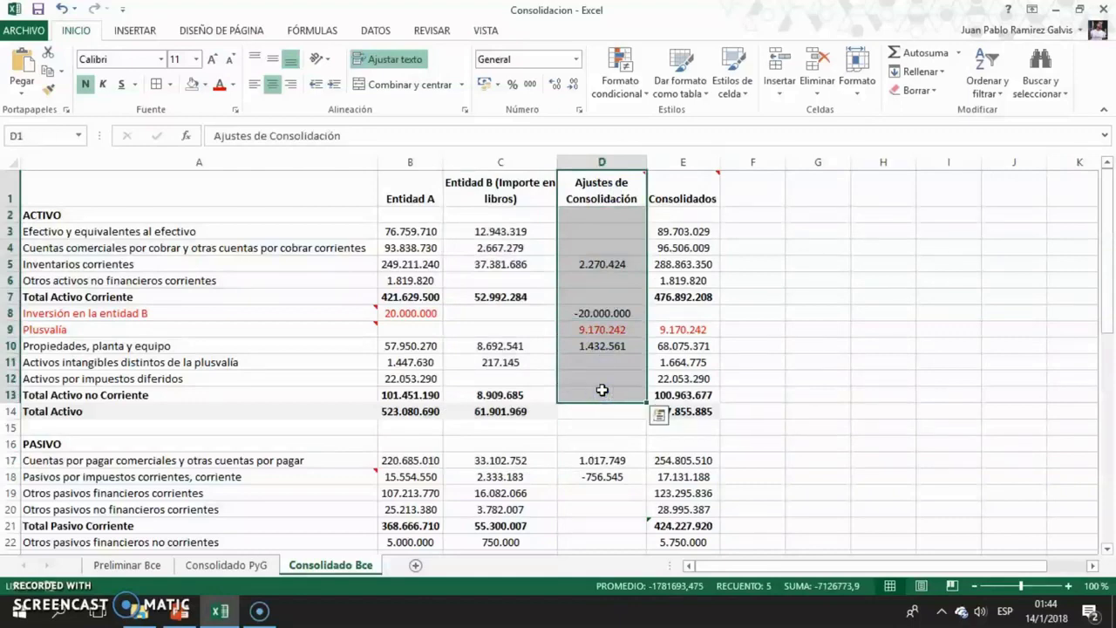
Trace the Inventarios corrientes adjustment in Consolidado Bce back to Entidad B's fair and book values on the Preliminar Bce sheet.
click(595, 266)
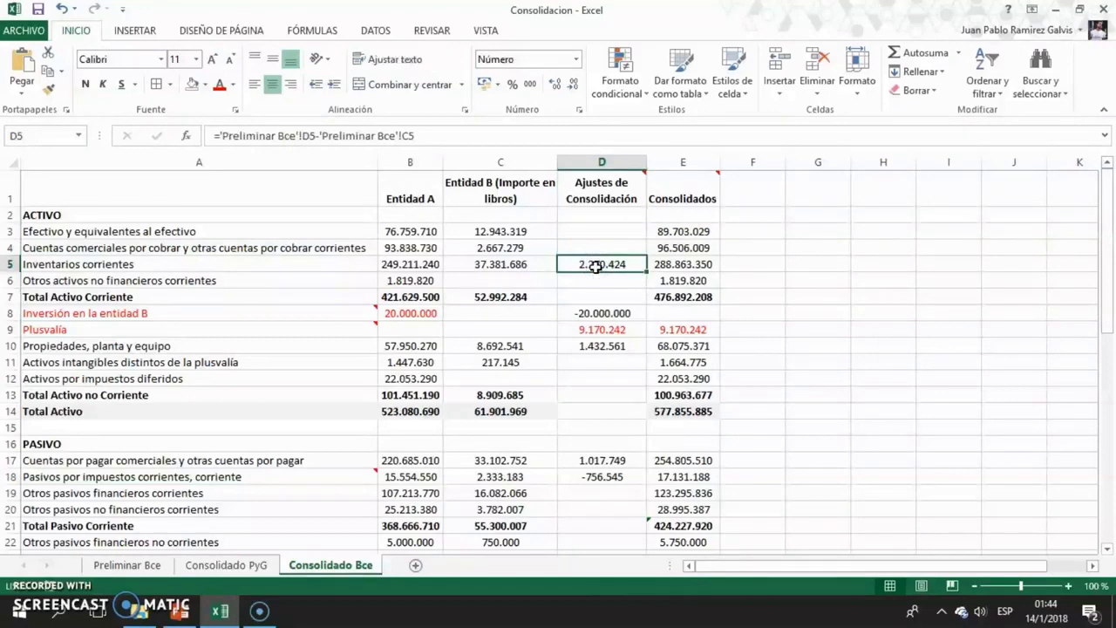
click(128, 565)
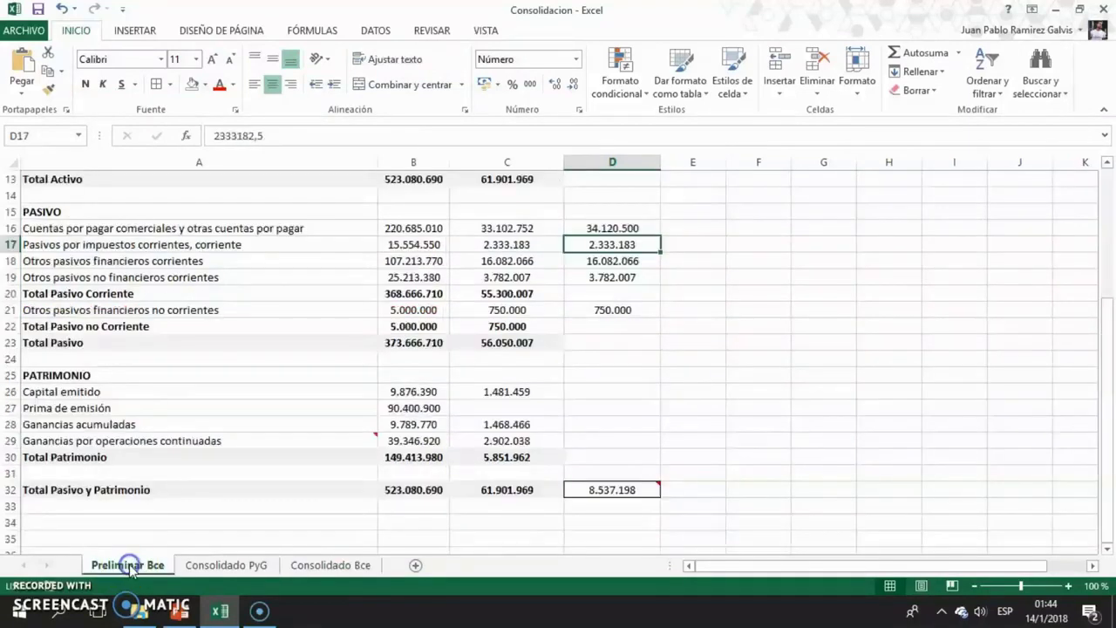
drag(1101, 317, 1081, 209)
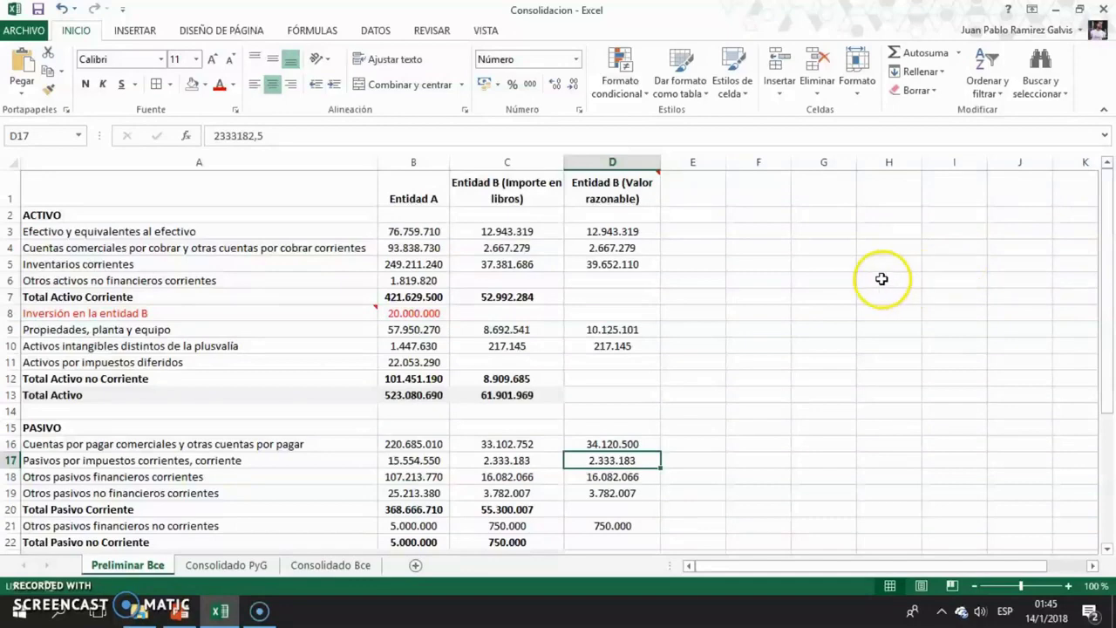
click(623, 265)
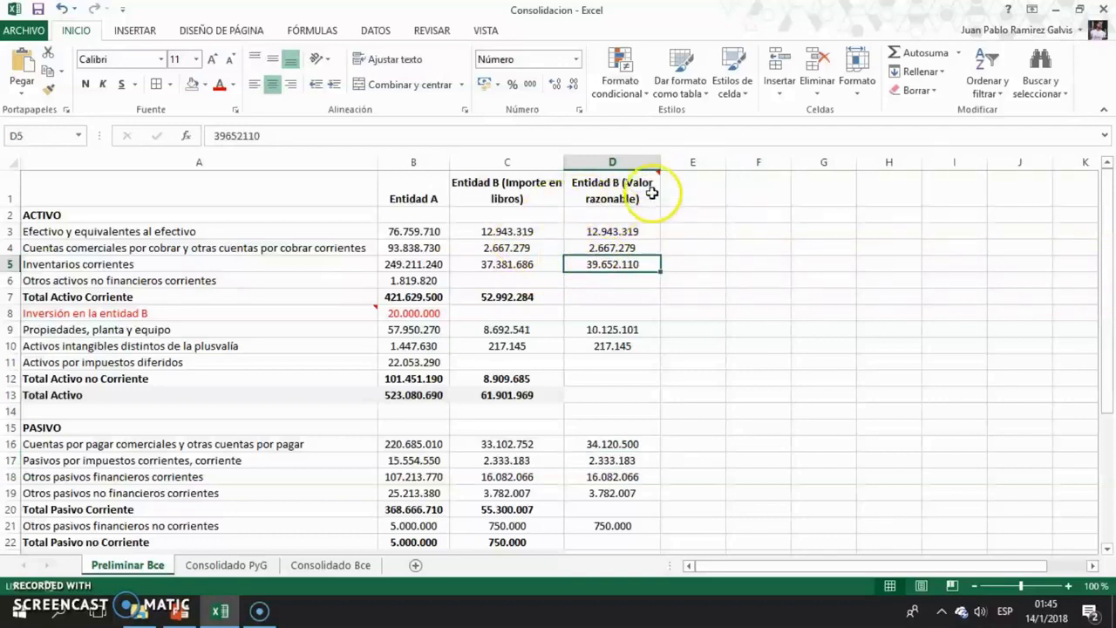
click(327, 565)
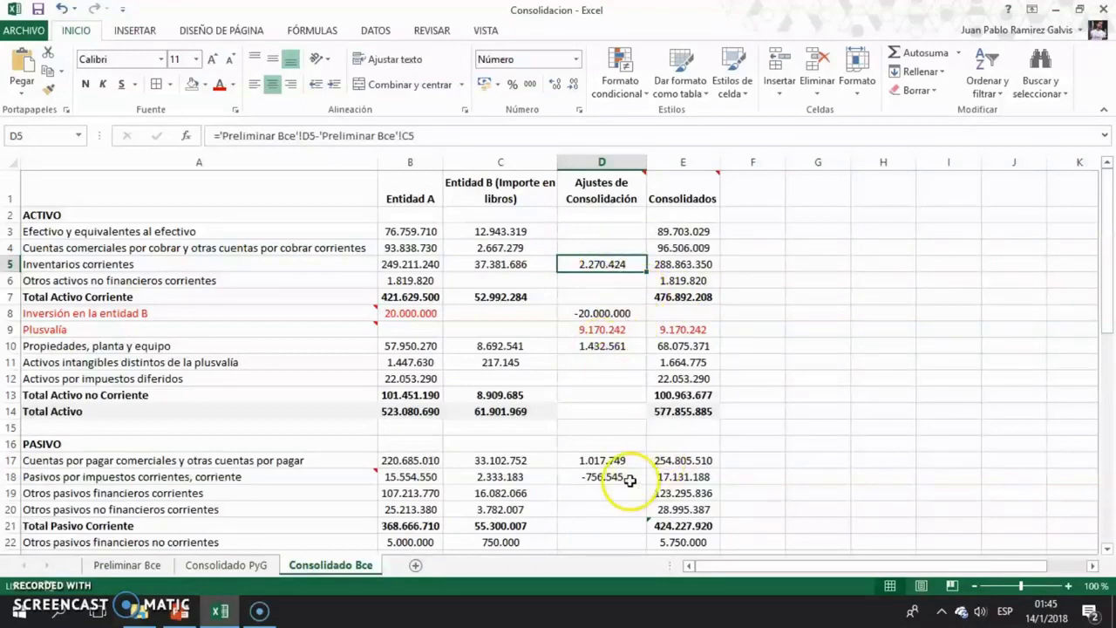
drag(1105, 307, 1105, 301)
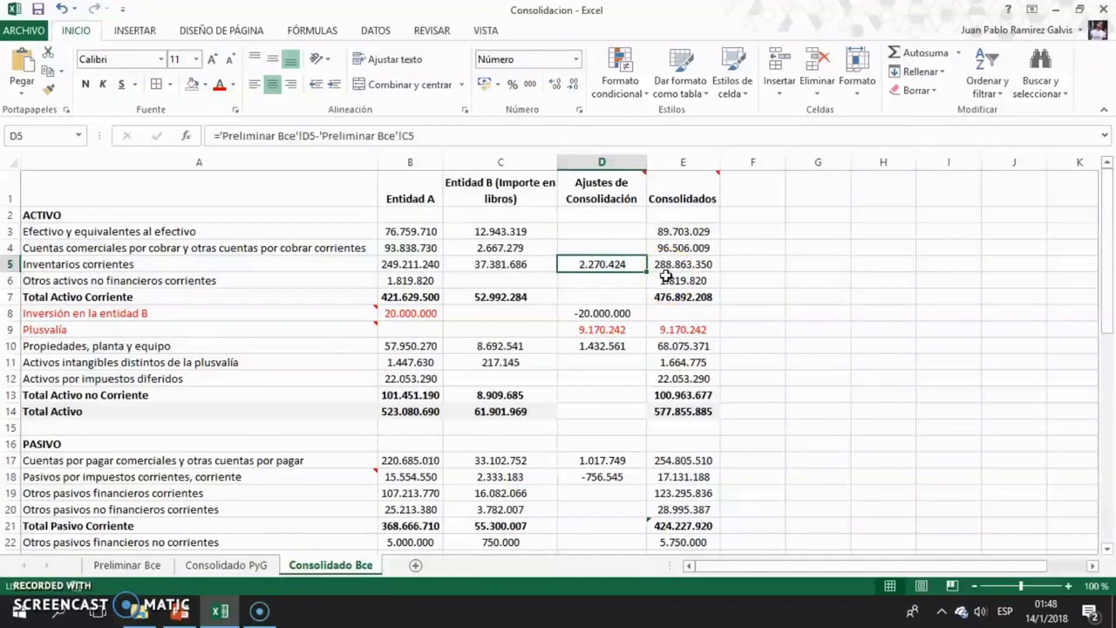
Examine the elimination of Inversión en la entidad B and the Plusvalía line against Entidad A's investment amount in Consolidado Bce.
click(610, 317)
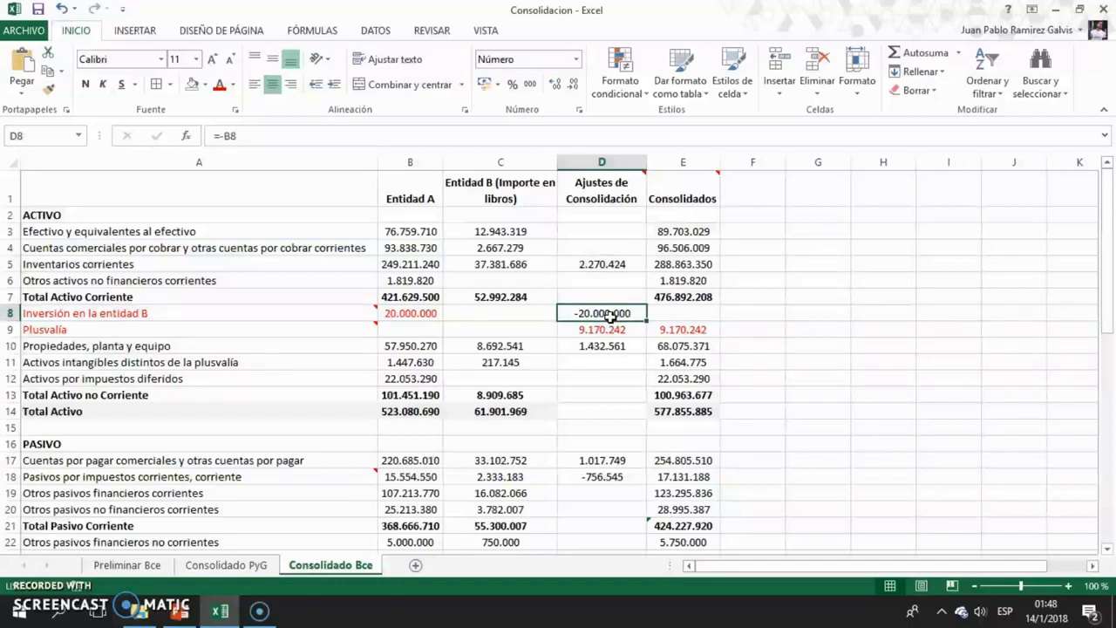
click(688, 314)
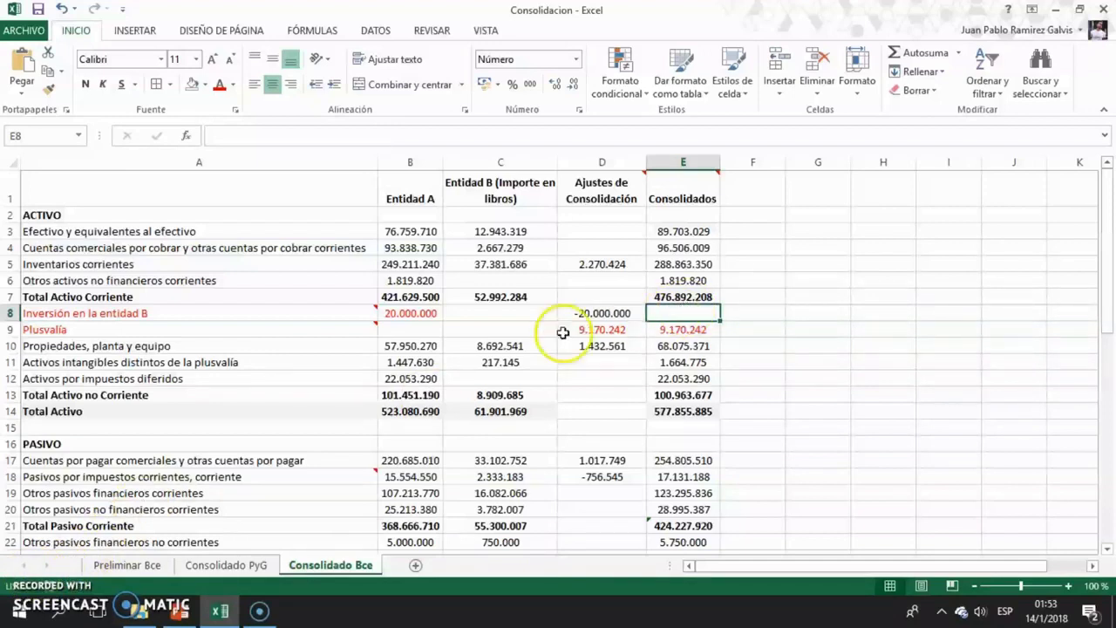
click(359, 330)
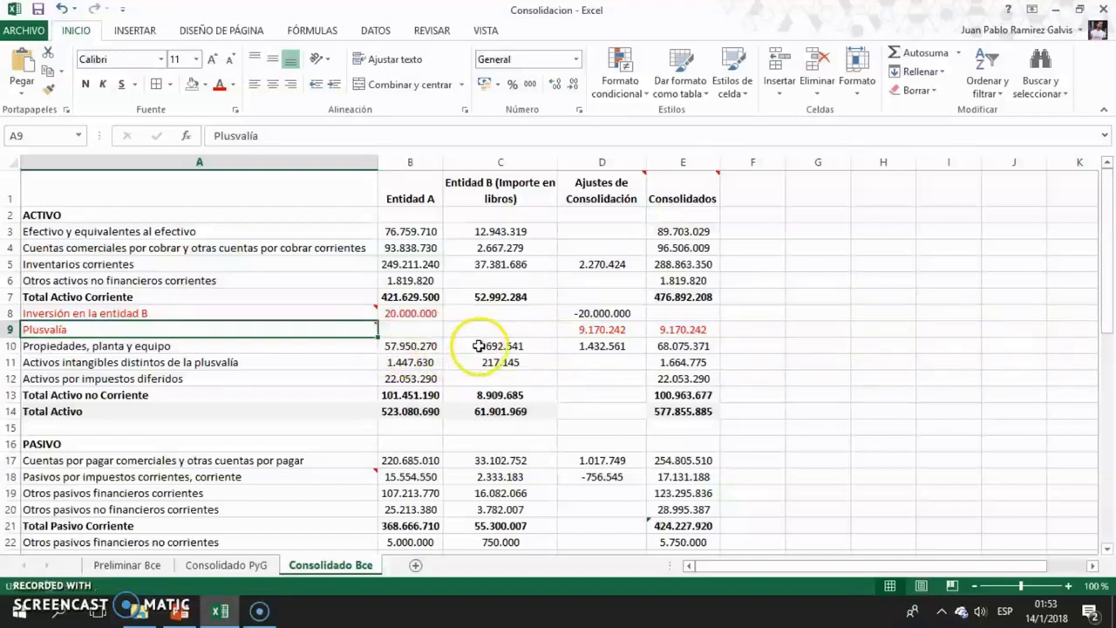
click(424, 314)
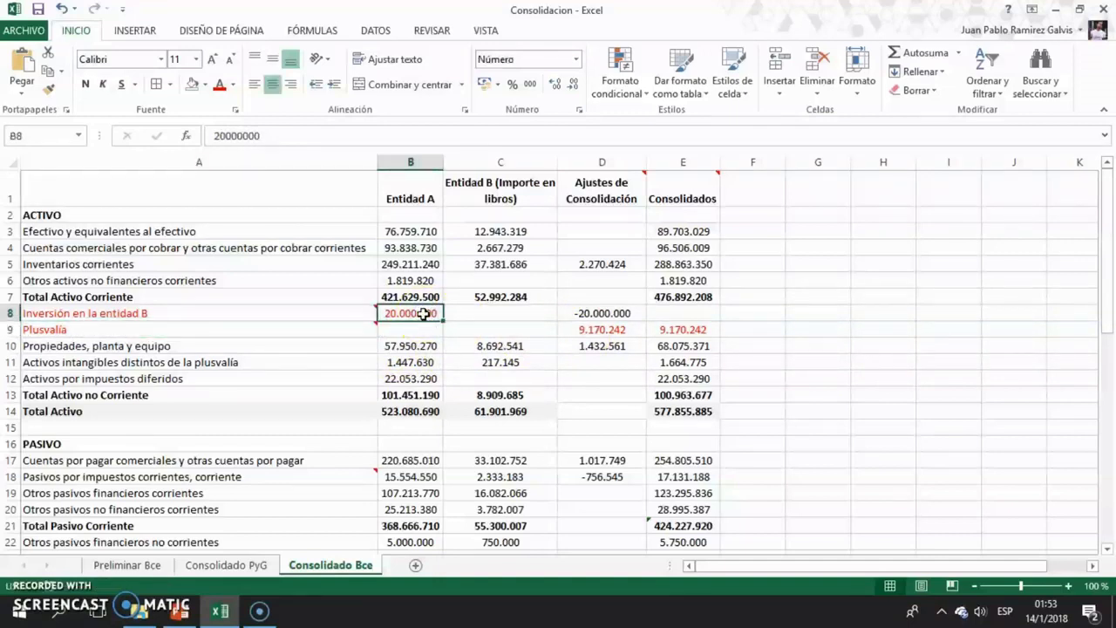
Trace the Plusvalía adjustment in Consolidado Bce to Entidad B's fair-value net assets on Preliminar Bce and the amortization adjustment in Consolidado PyG's Gastos de Administración.
click(578, 329)
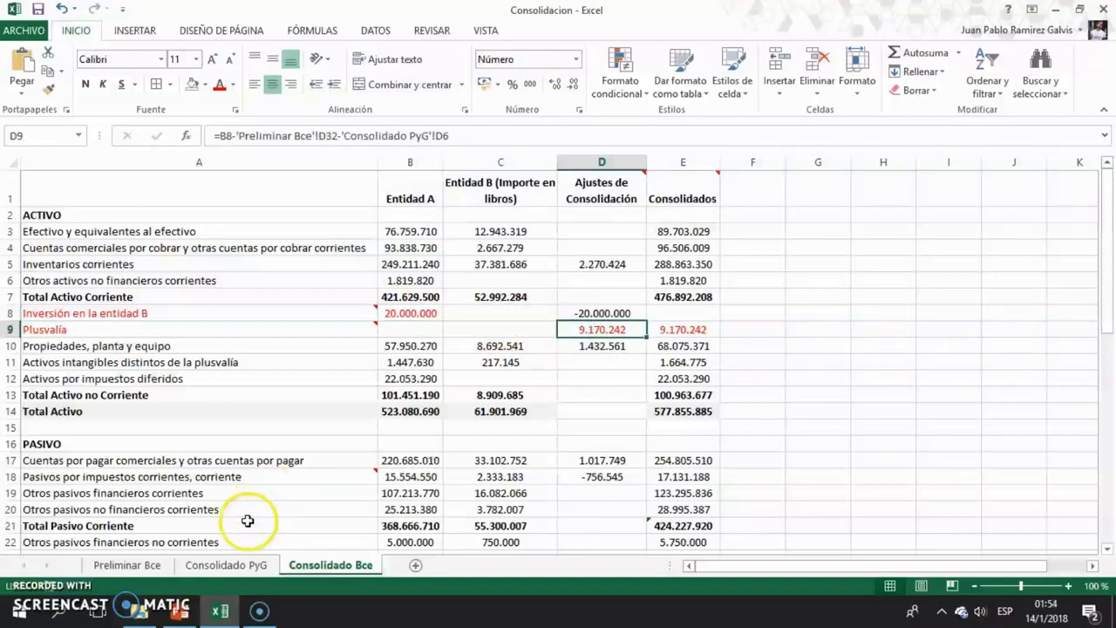
click(148, 565)
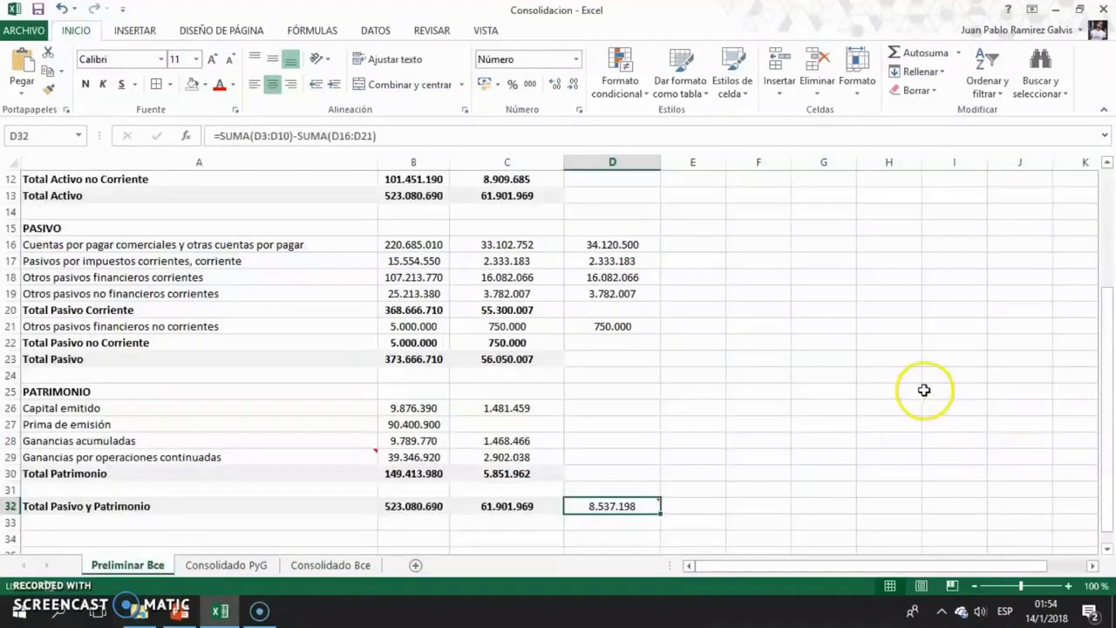
drag(1107, 343, 1107, 352)
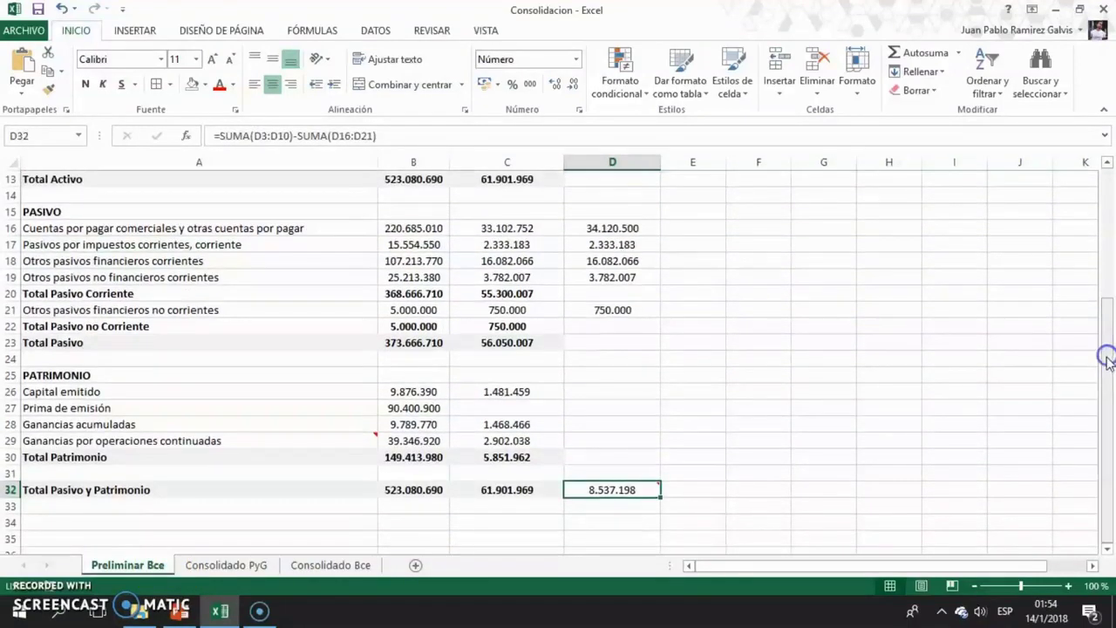
click(649, 494)
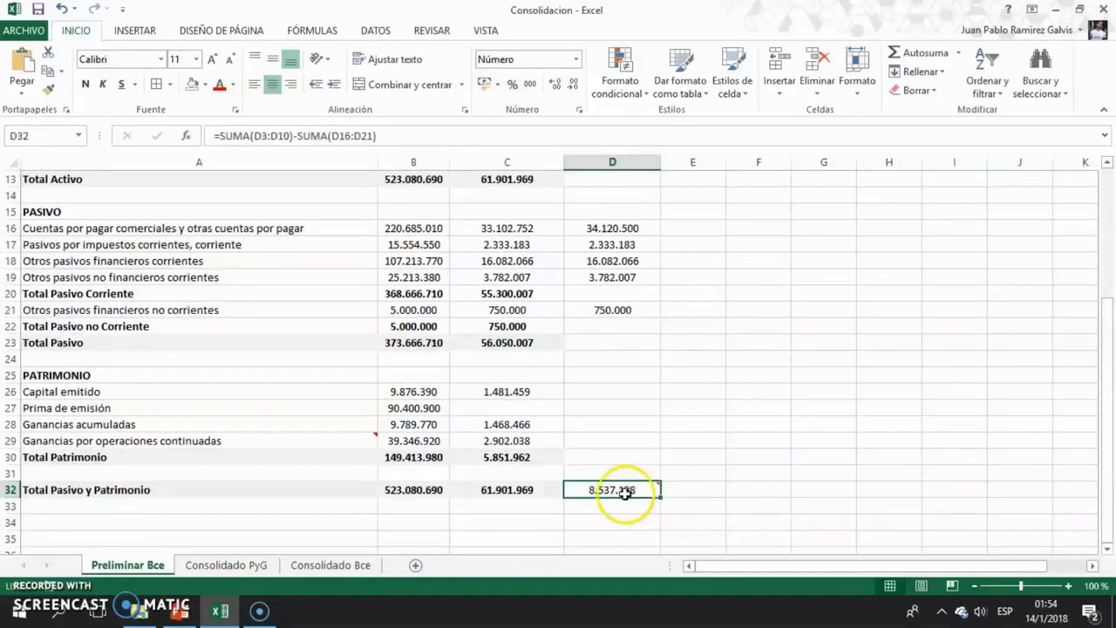
click(325, 565)
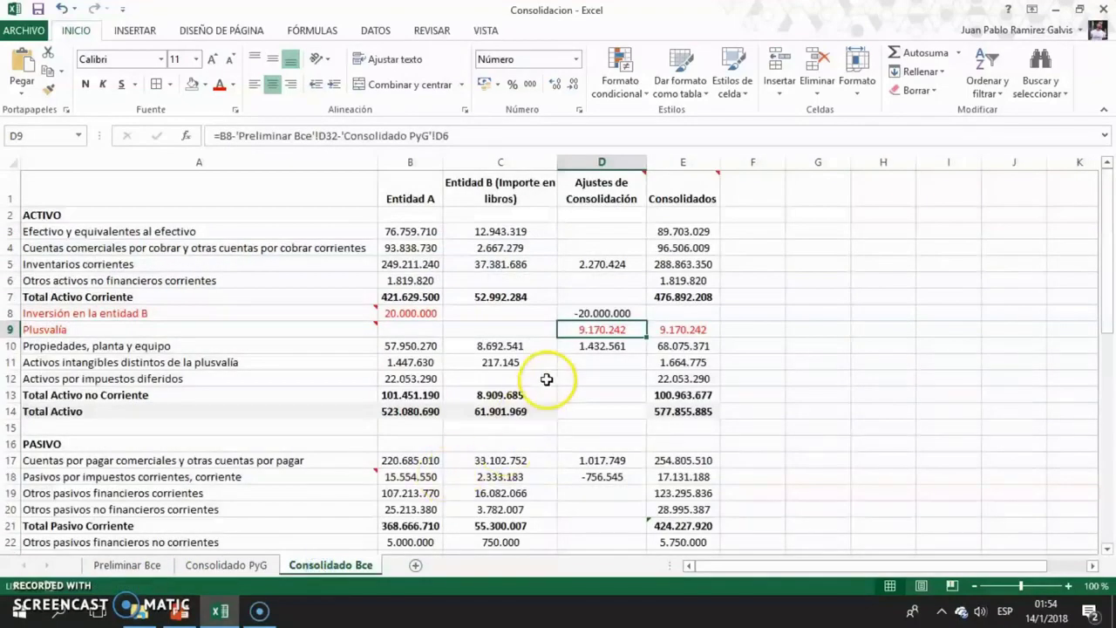
click(219, 564)
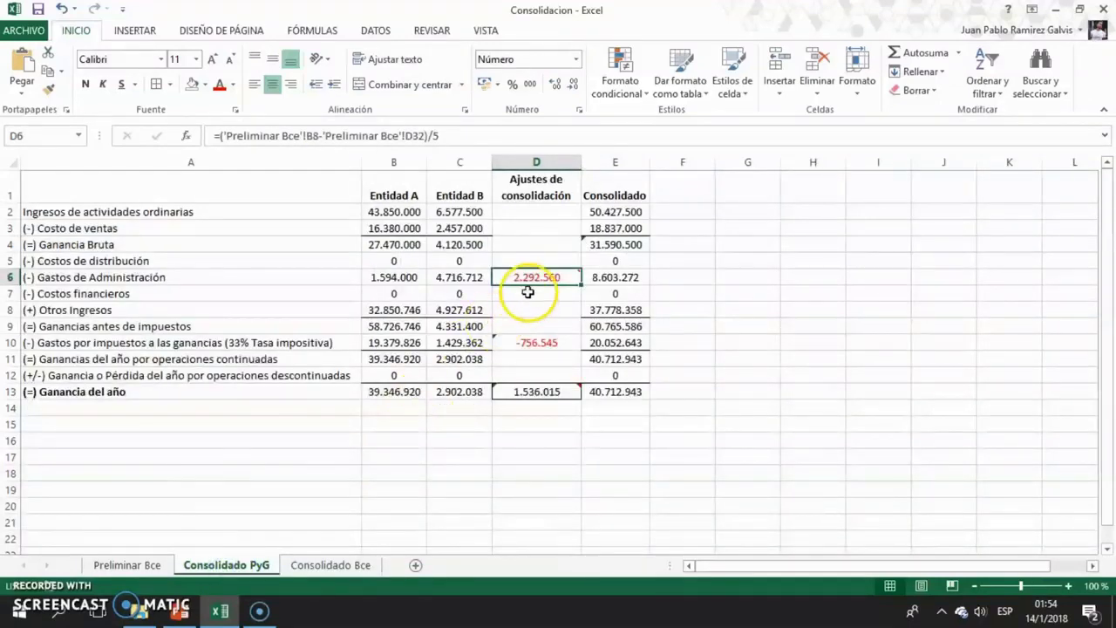
mouse_move(519, 287)
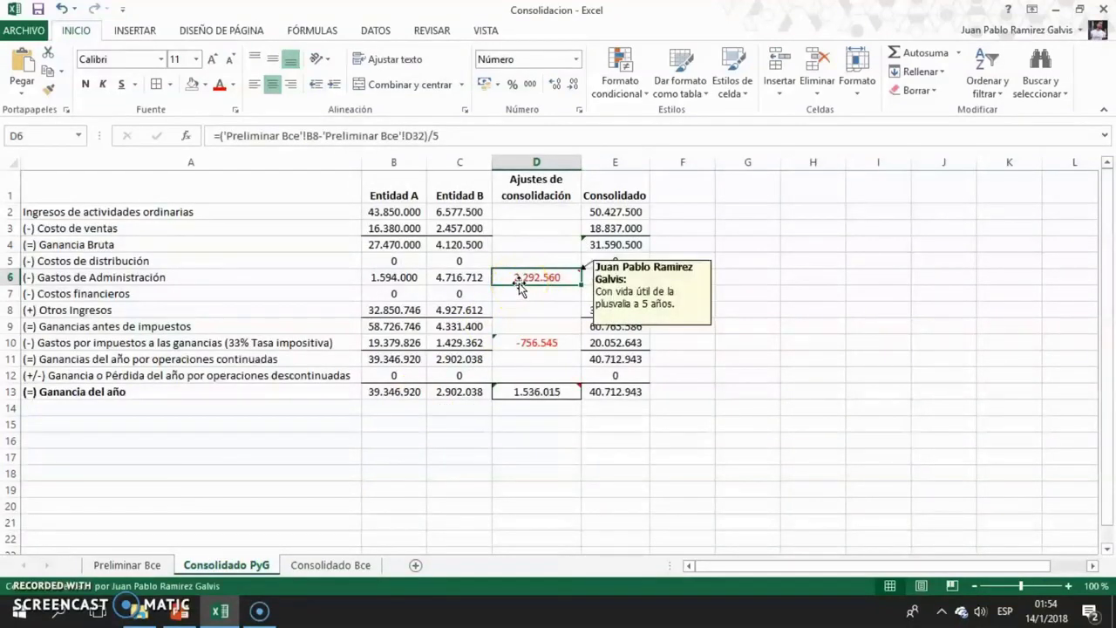
click(330, 564)
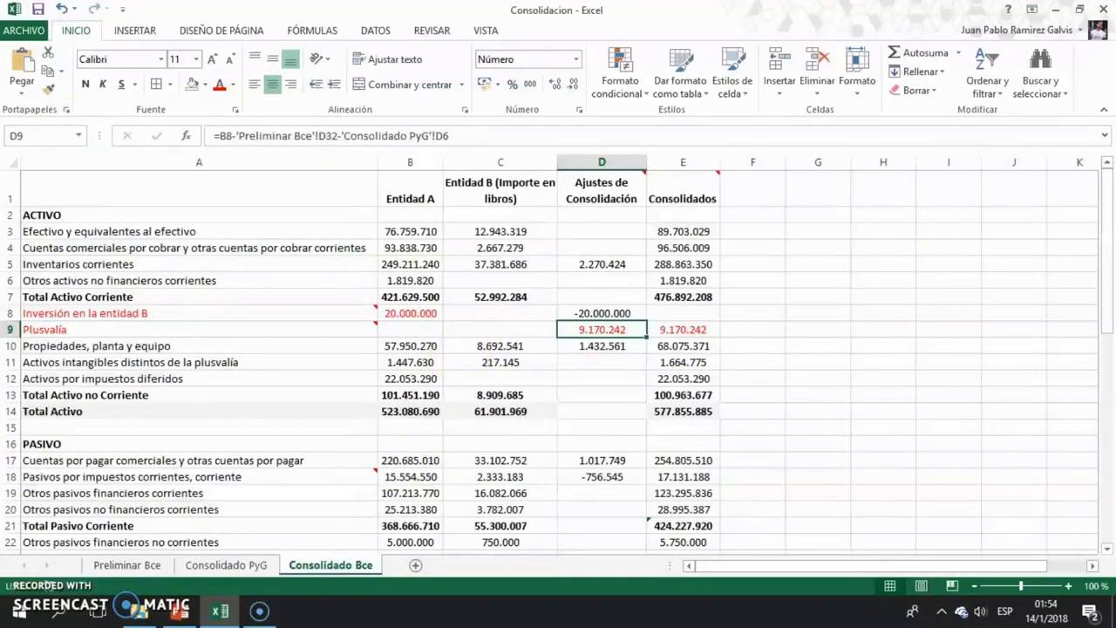
click(615, 327)
Examine the Reservas; Amortización de la plusvalía line in Patrimonio, including its comment and the formula of its consolidation adjustment.
drag(1112, 190, 1109, 294)
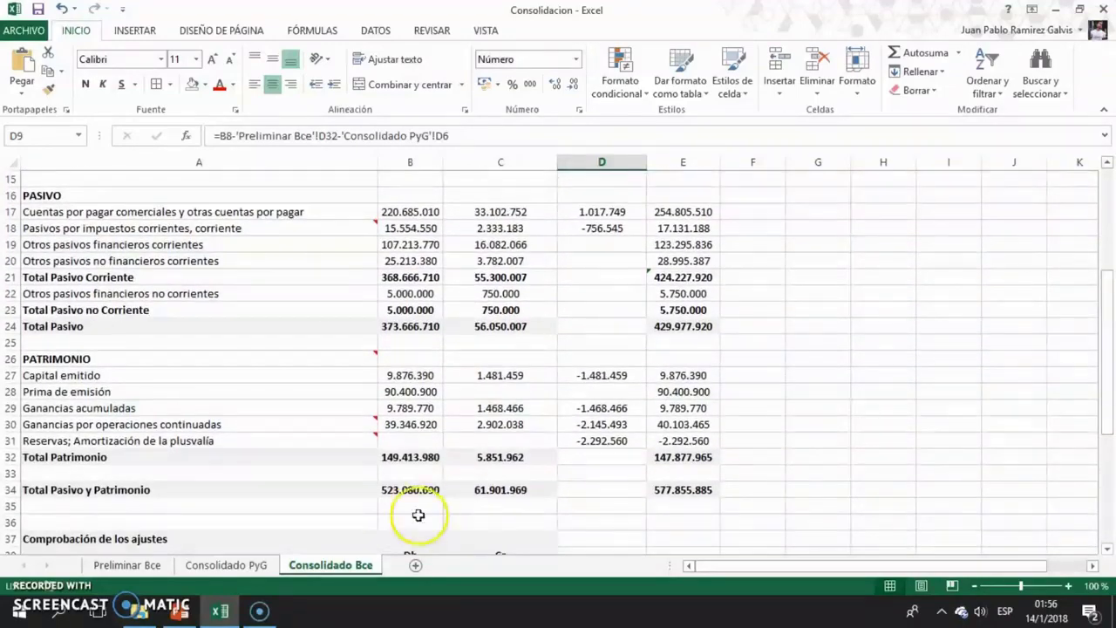
click(260, 441)
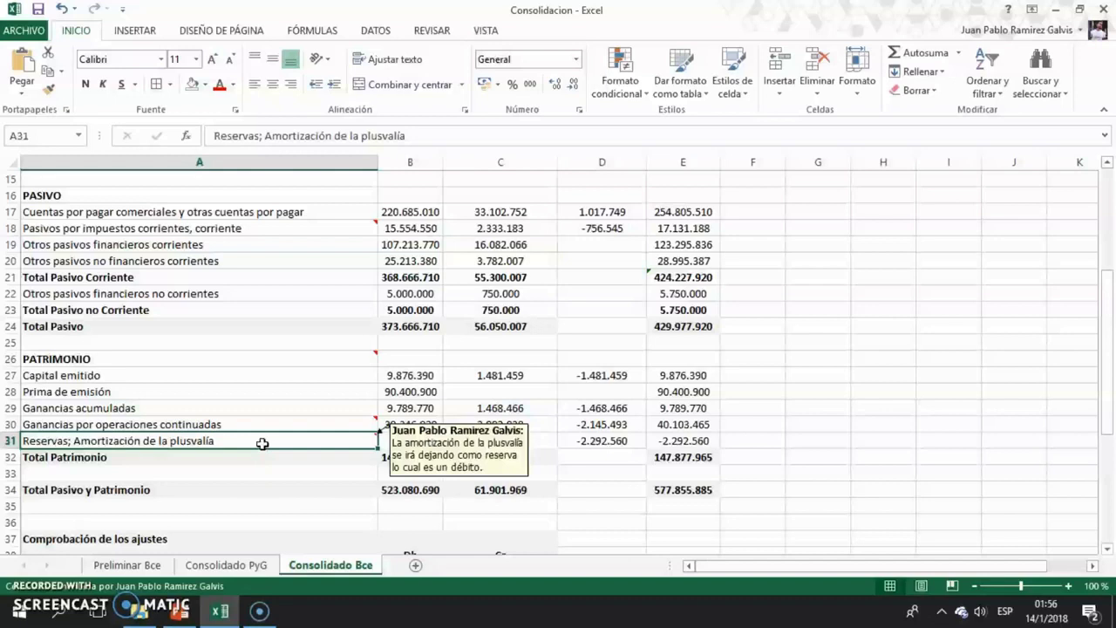
click(598, 439)
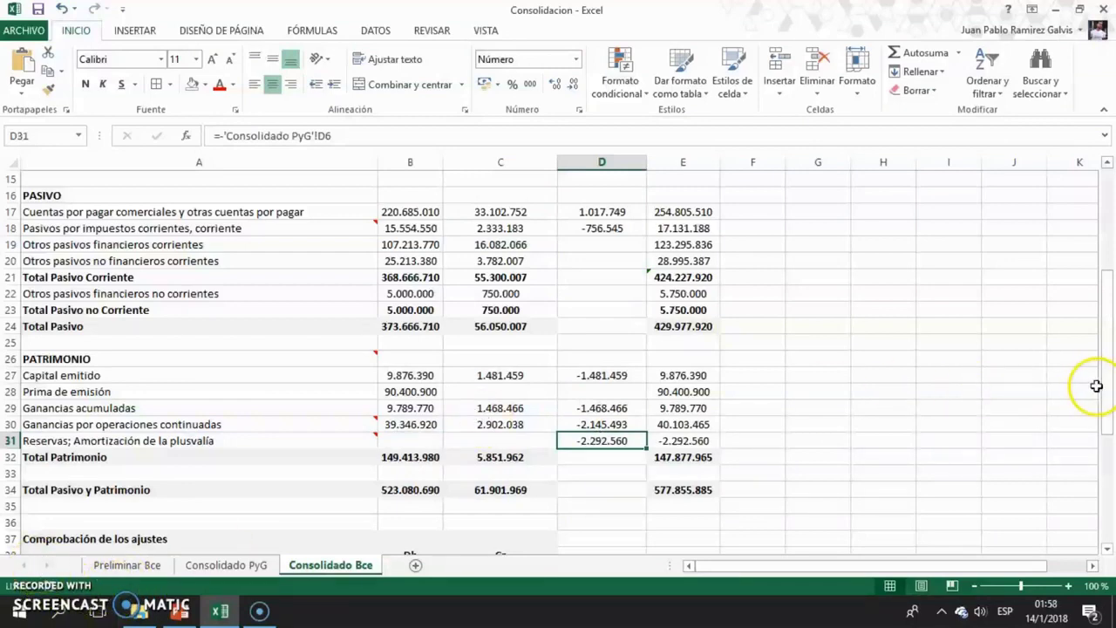
Compare Capital emitido across Entidad A, Entidad B, the consolidation adjustment and the consolidated column to check the elimination of Entidad B's capital.
drag(1105, 392, 1109, 388)
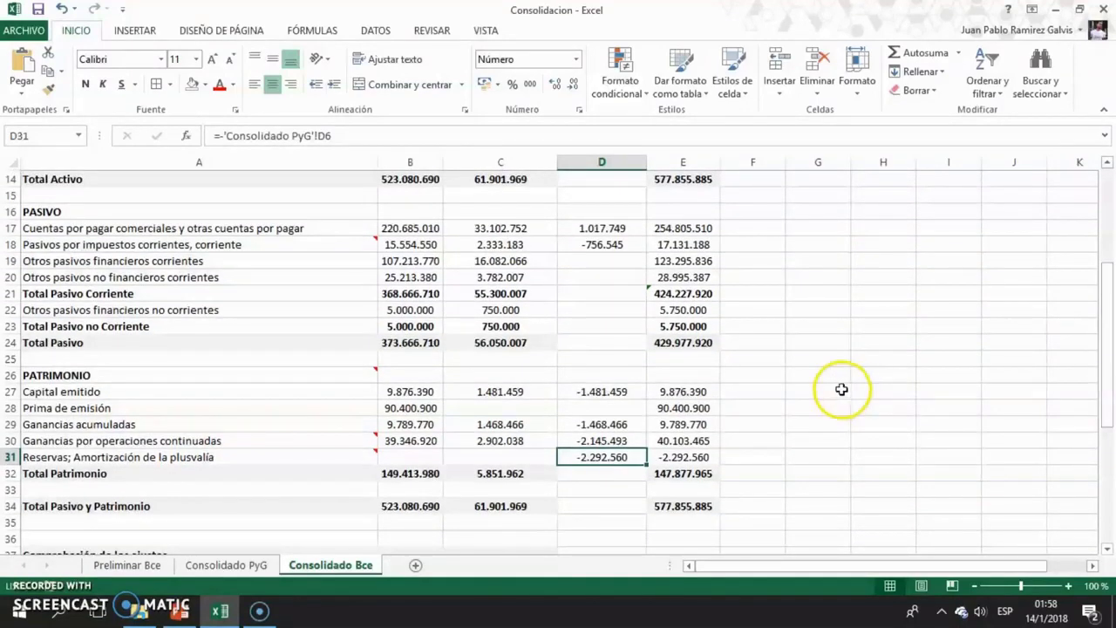
click(605, 391)
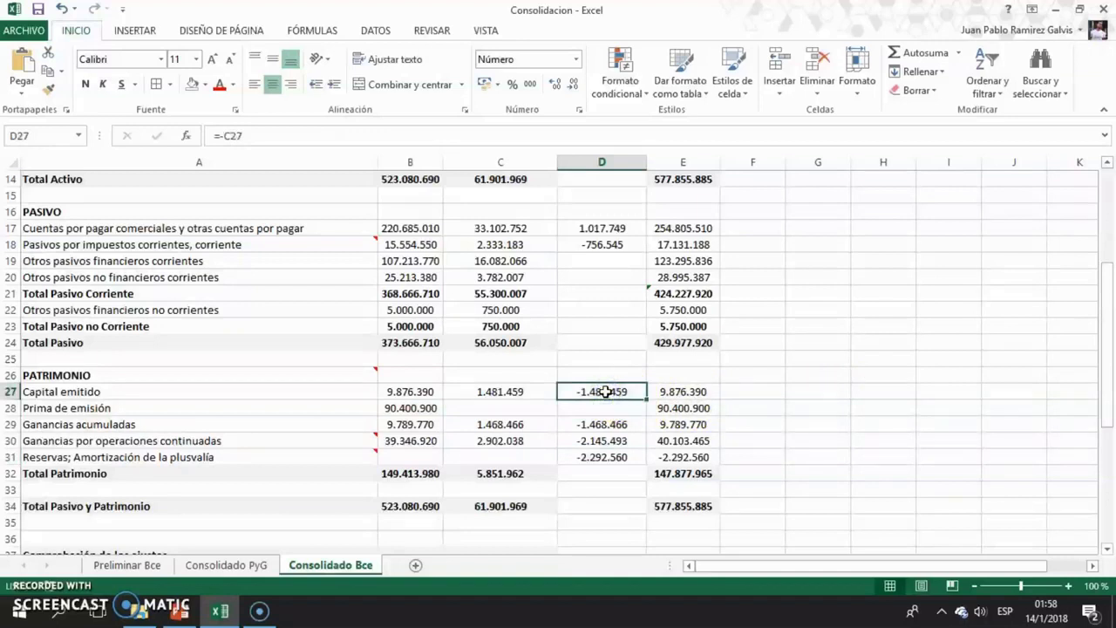
click(515, 392)
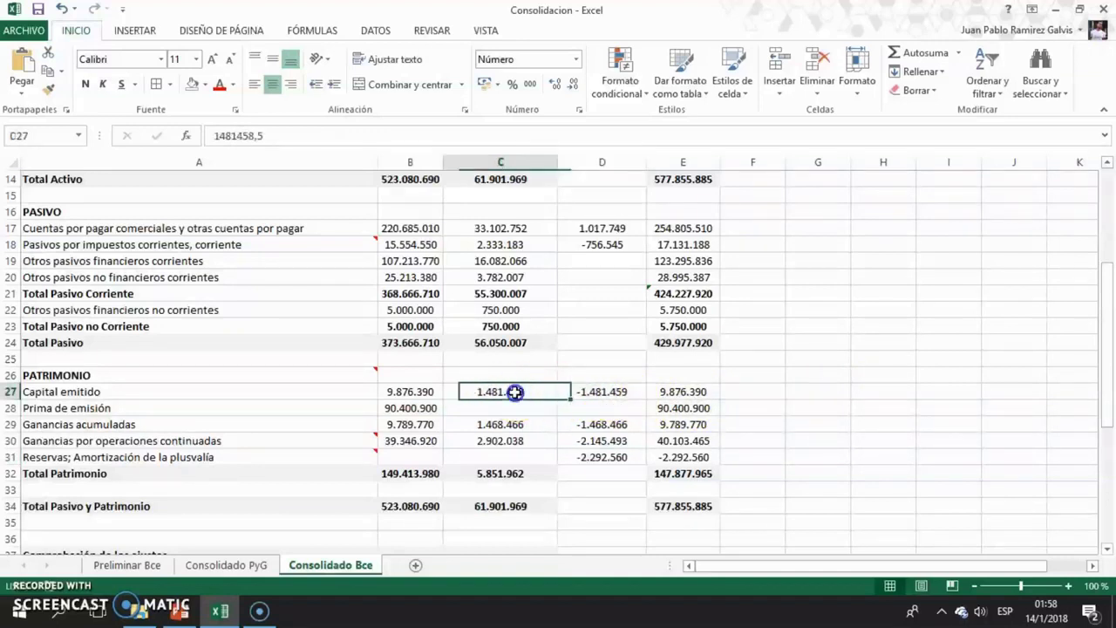
click(415, 392)
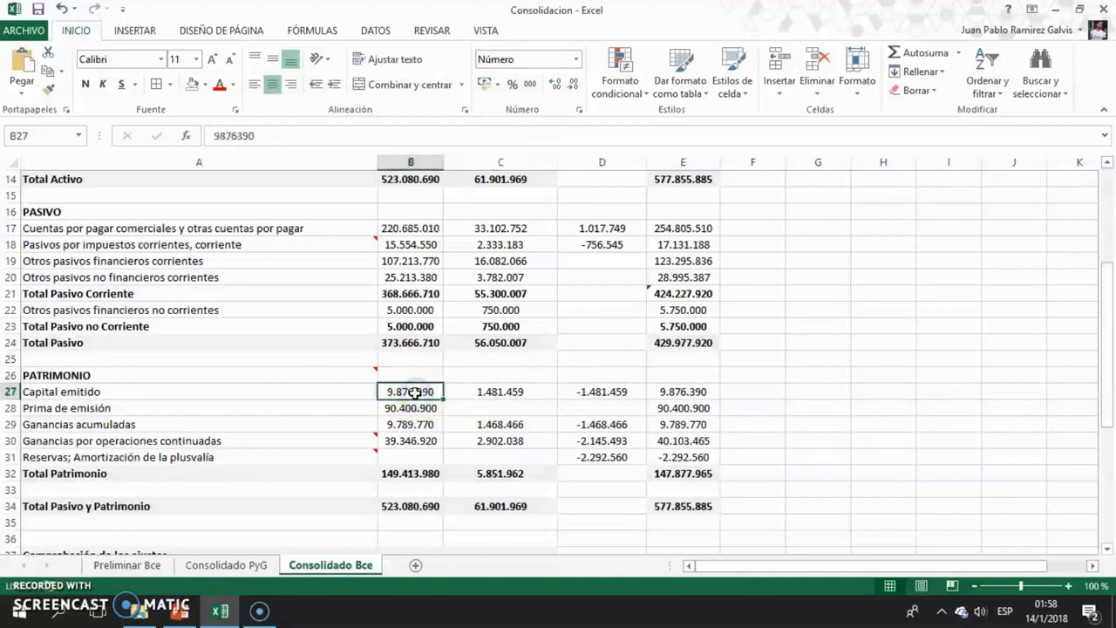
click(510, 392)
click(581, 392)
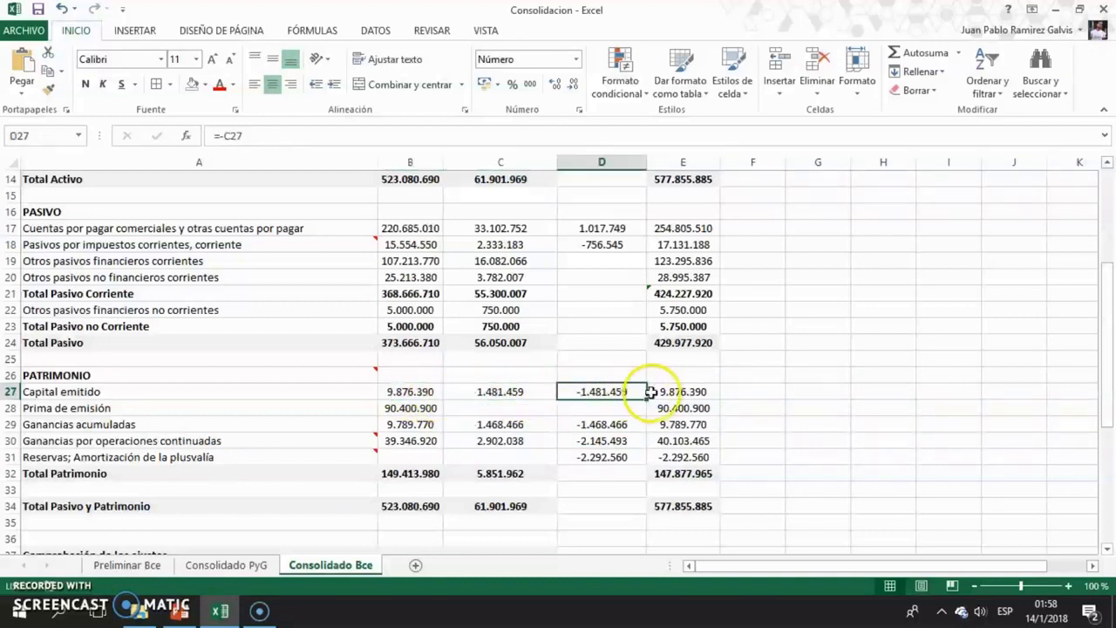
click(668, 391)
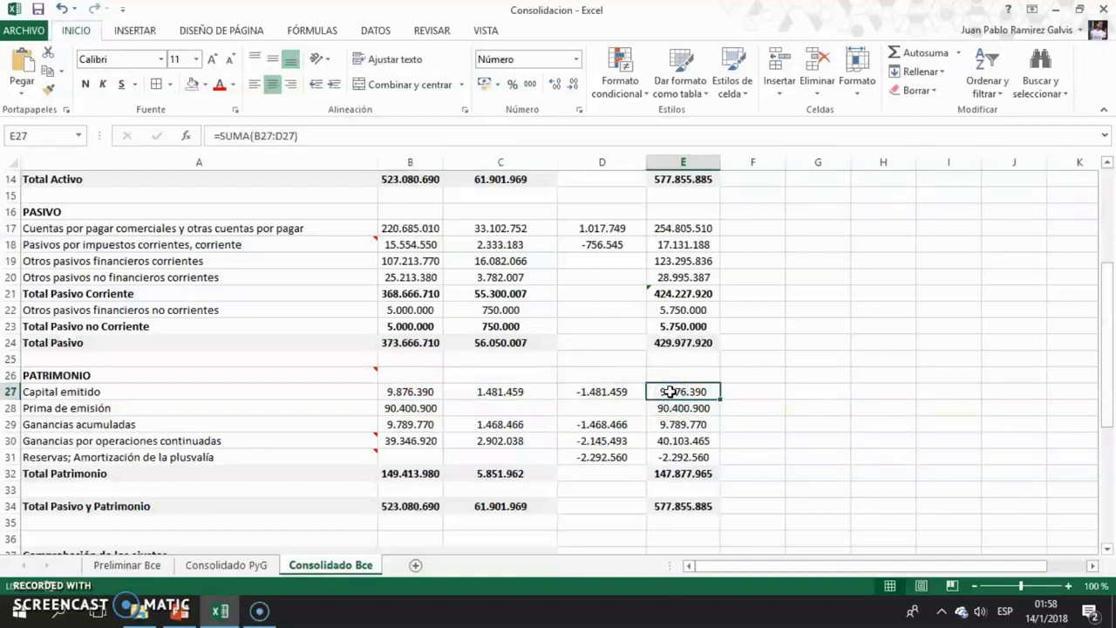
click(700, 394)
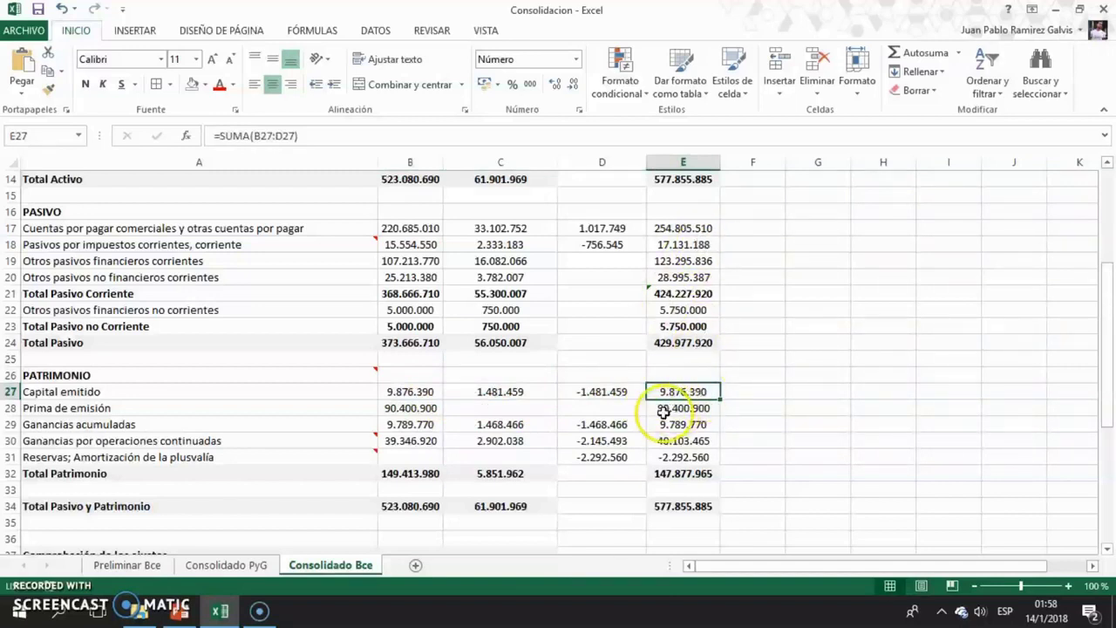
Review Entidad A's Ganancias acumuladas and Ganancias por operaciones continuadas, and the consolidated amount of the latter.
click(430, 427)
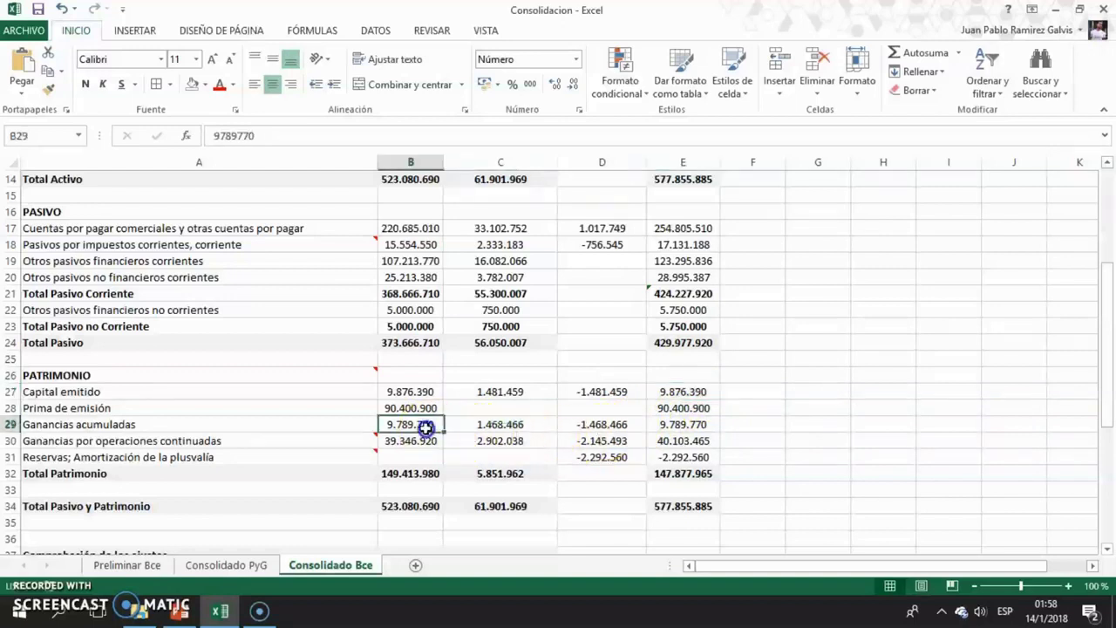
click(421, 442)
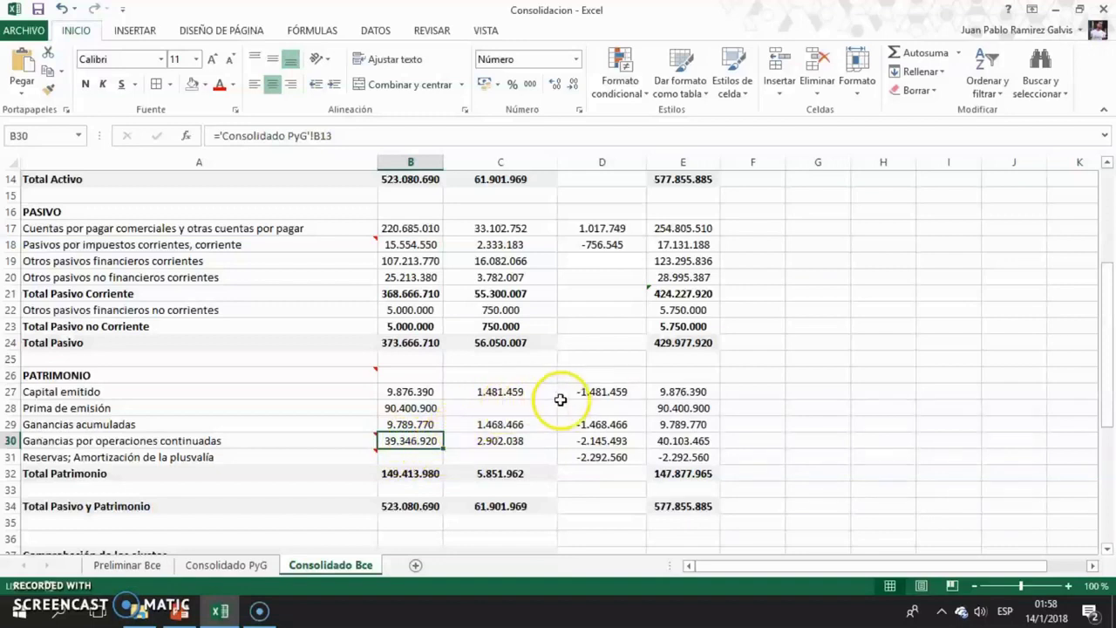
click(668, 438)
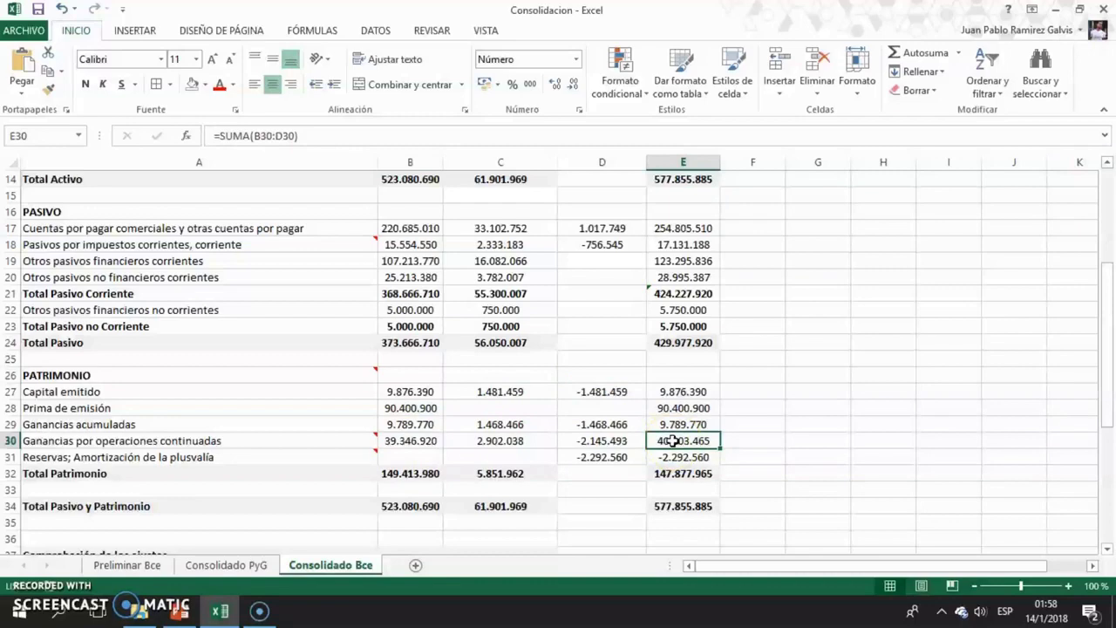
Check the consolidation adjustment for Gastos por impuestos a las ganancias on Consolidado PyG, and return to Consolidado Bce.
click(229, 565)
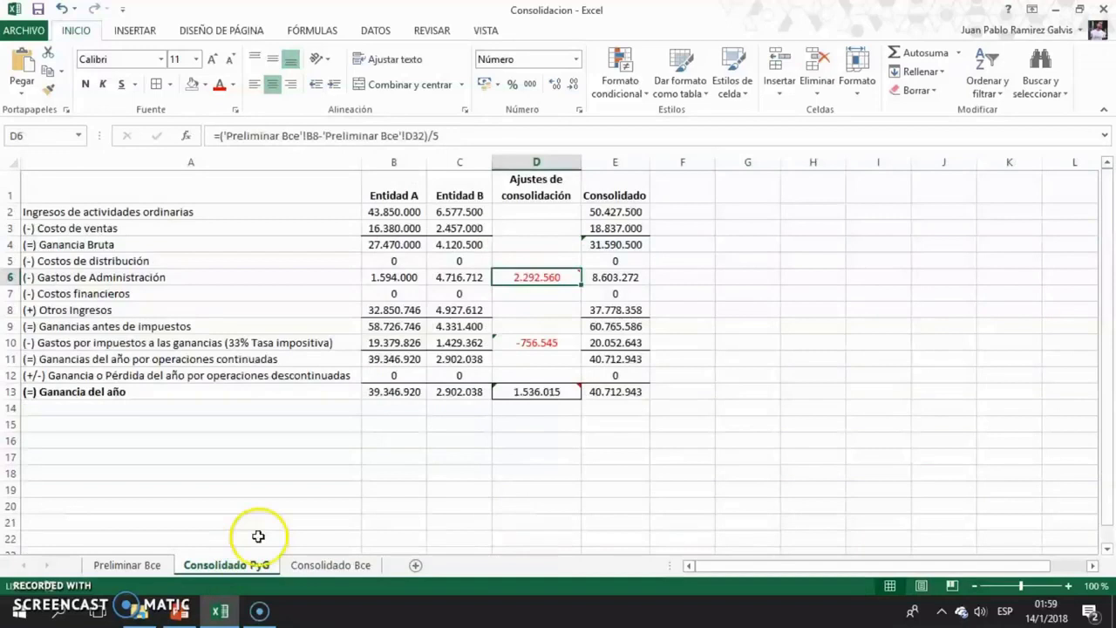
click(544, 342)
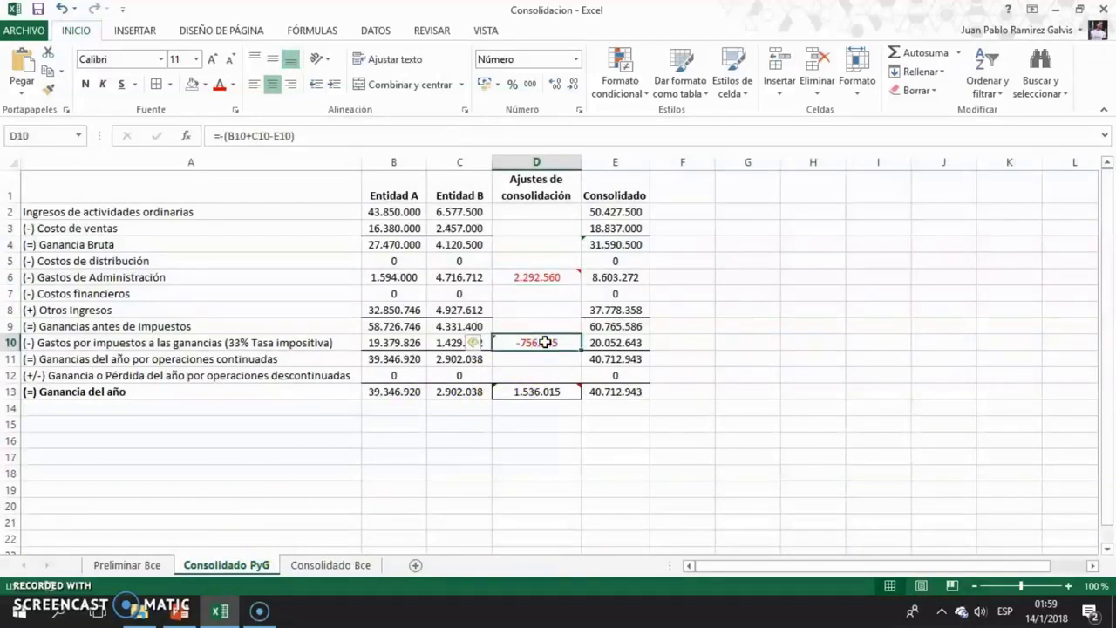
click(544, 342)
click(537, 353)
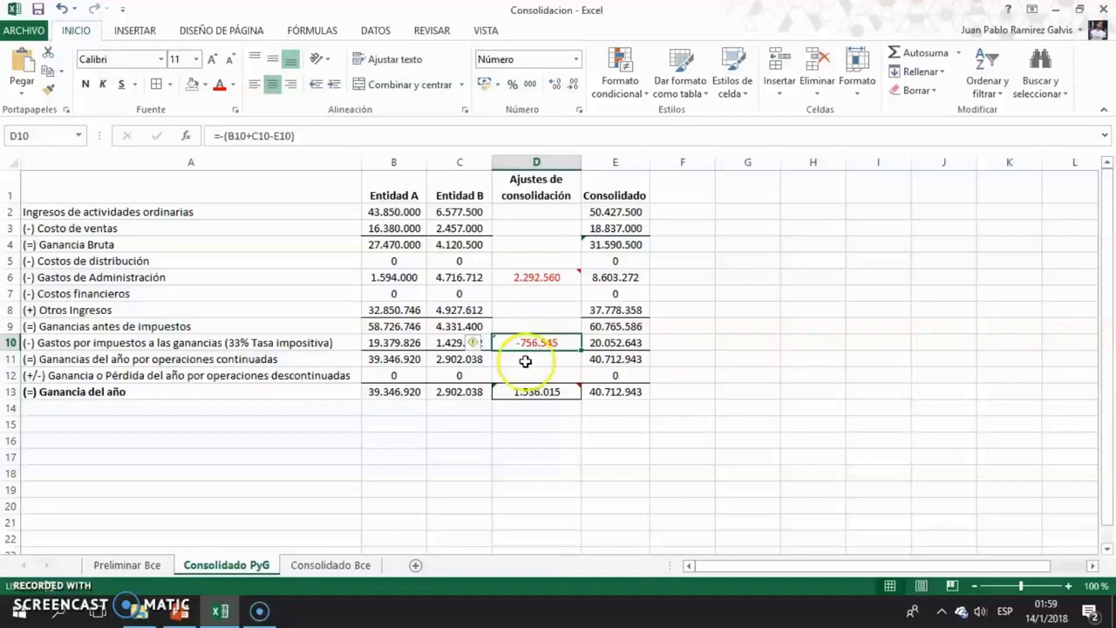
click(301, 564)
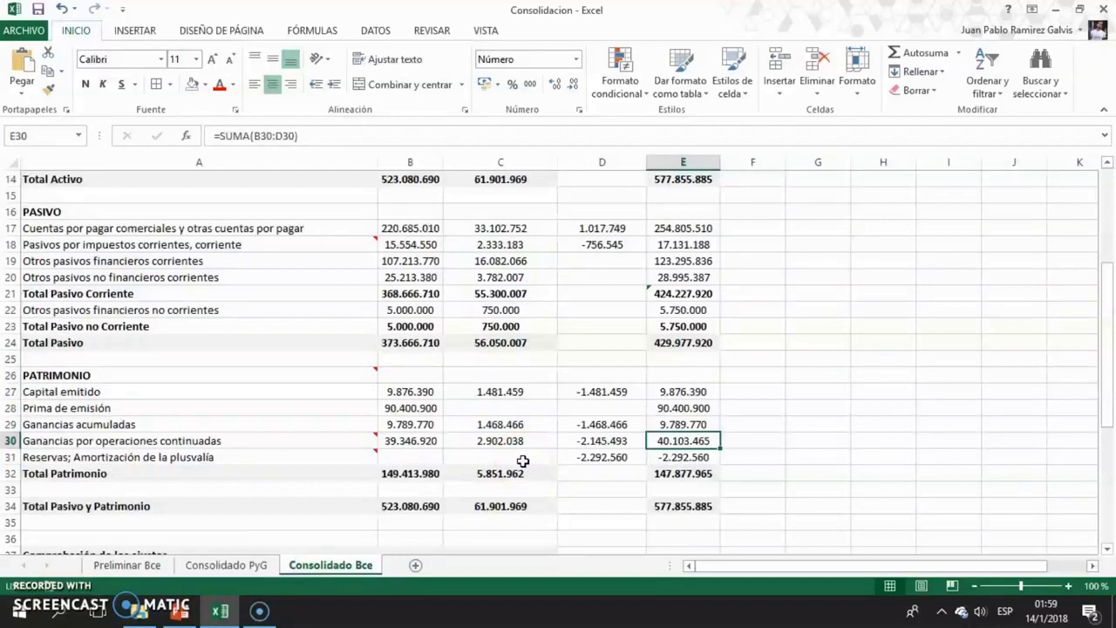
Inspect the adjustment formula for Ganancias por operaciones continuadas, including its tax reference, and compare it with the consolidated amount.
click(600, 441)
double_click(600, 440)
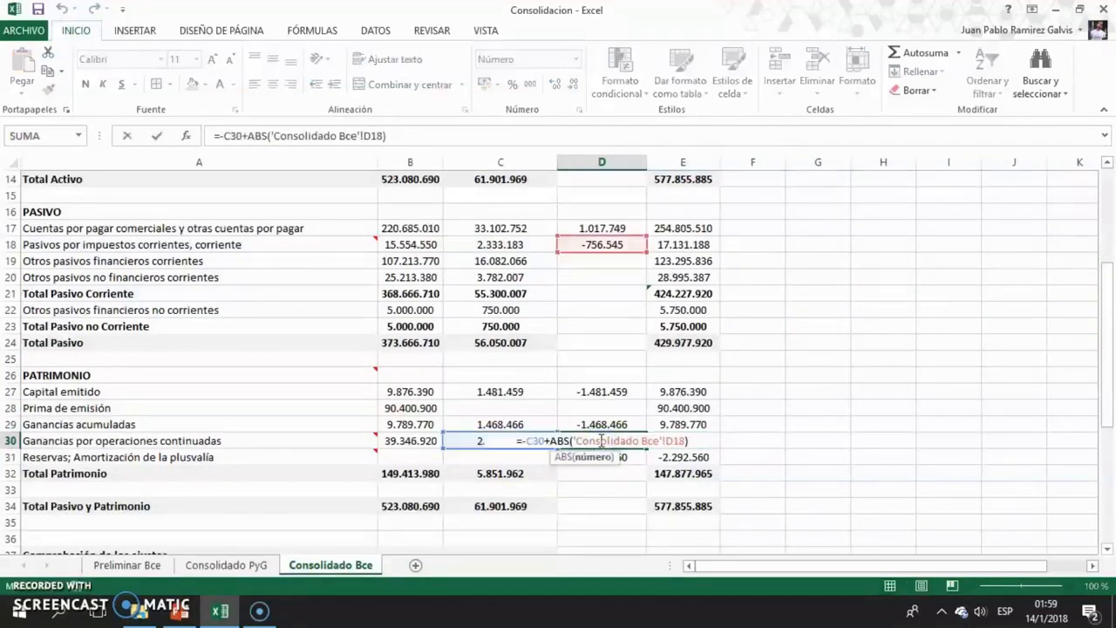
key(Return)
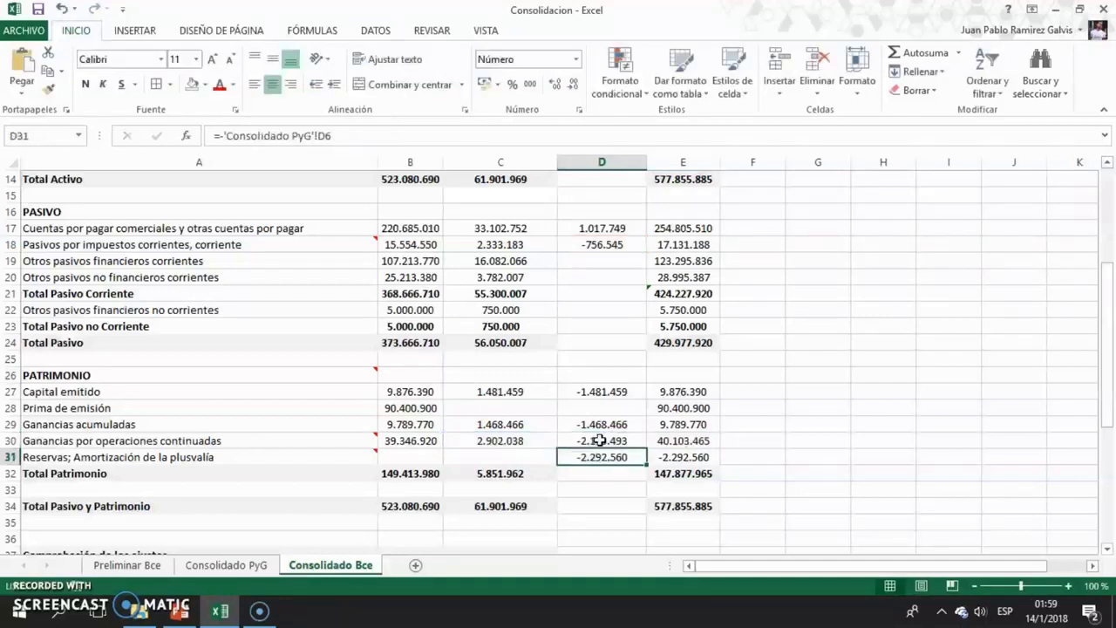
click(665, 442)
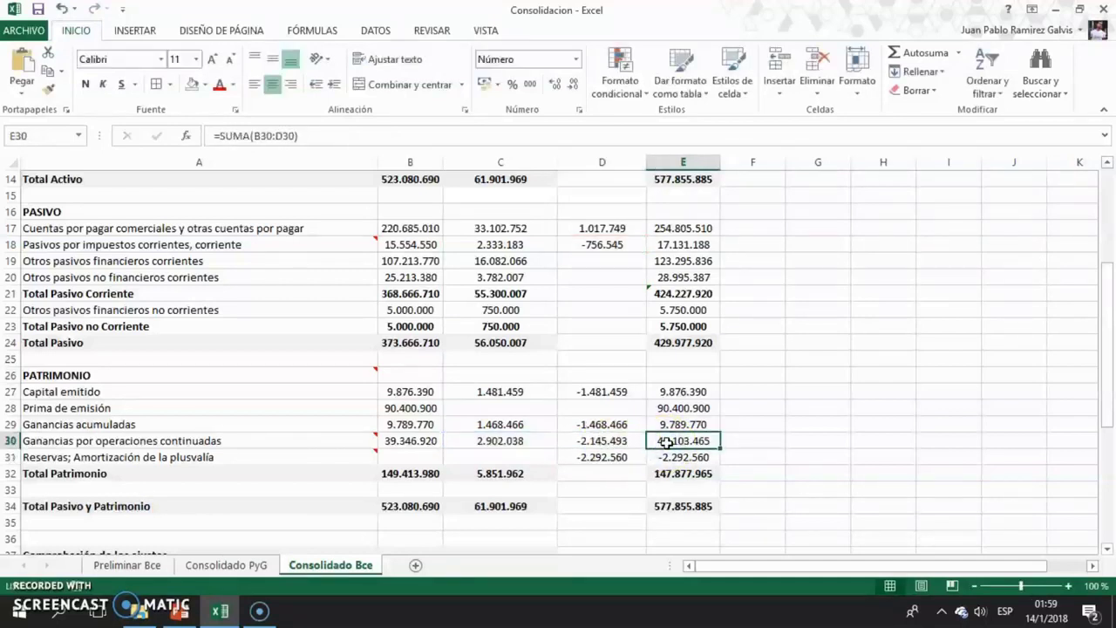
click(665, 441)
click(606, 442)
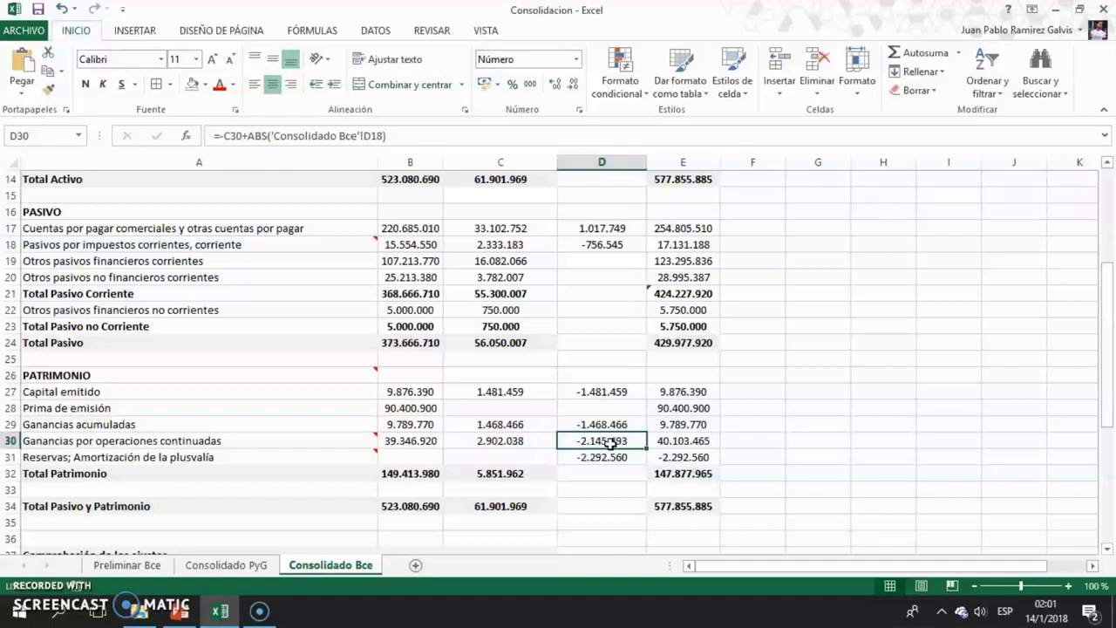
click(658, 441)
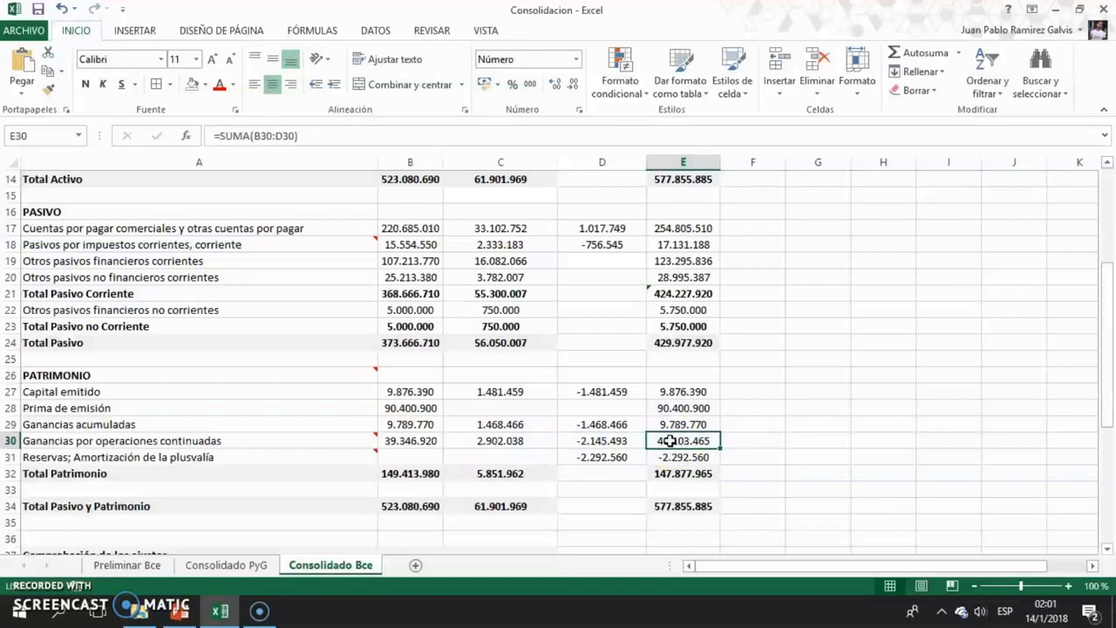
Examine the Pasivos por impuestos corrientes adjustment linked to Consolidado PyG and read the comment on that line.
click(595, 245)
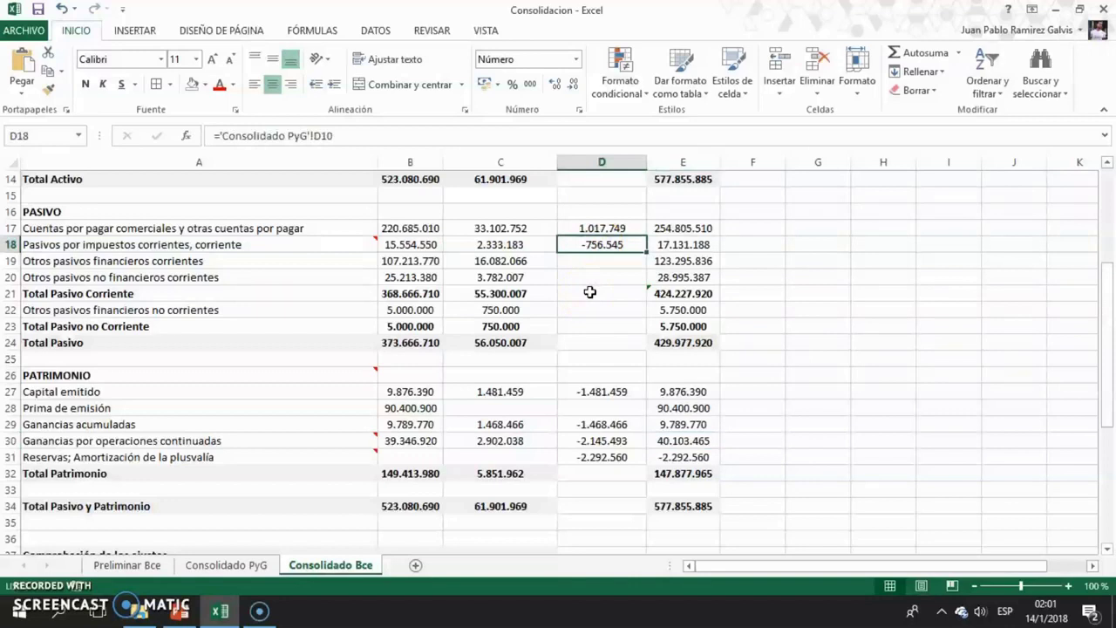
click(338, 245)
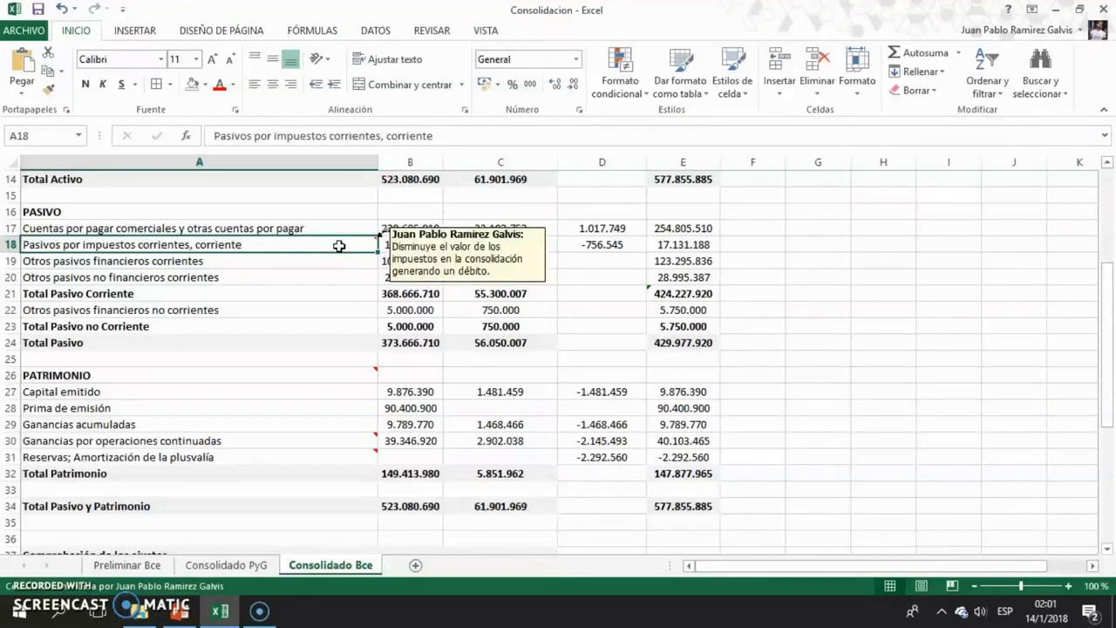
click(66, 550)
mouse_move(290, 248)
Compare the consolidated Total Activo with Total Pasivo y Patrimonio, and view the Comprobación de los ajustes table.
click(700, 181)
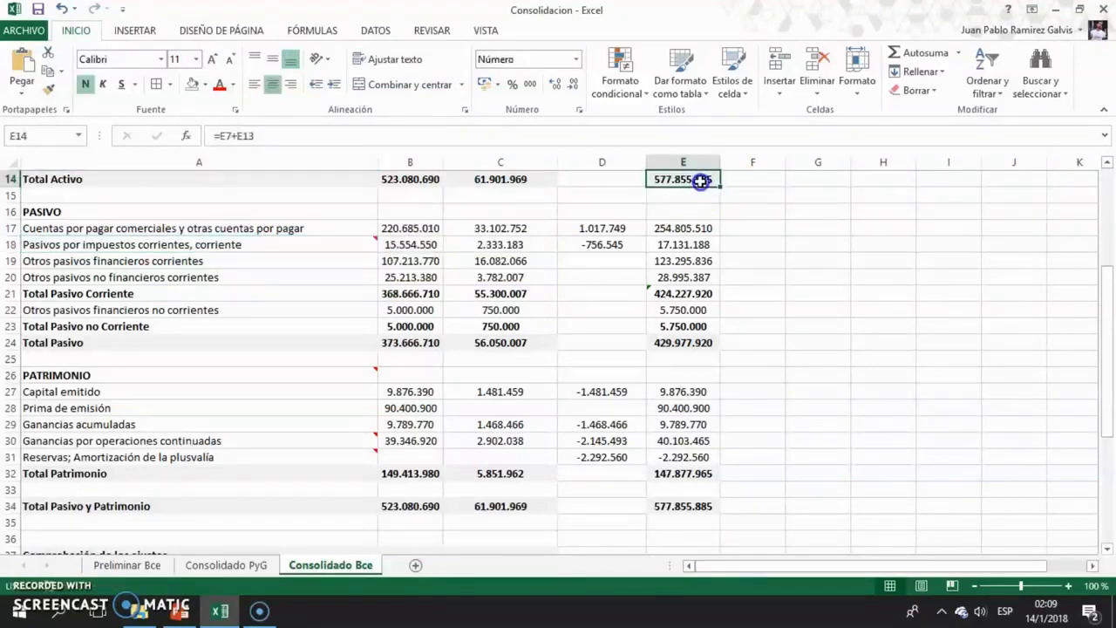
click(676, 504)
drag(1107, 350, 1090, 485)
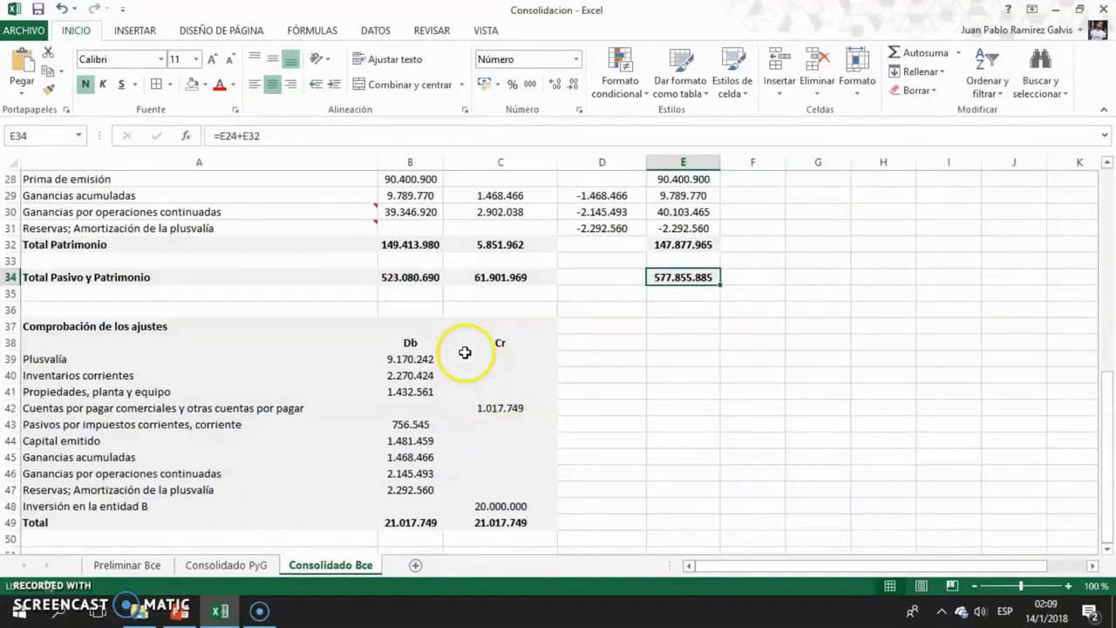
click(283, 324)
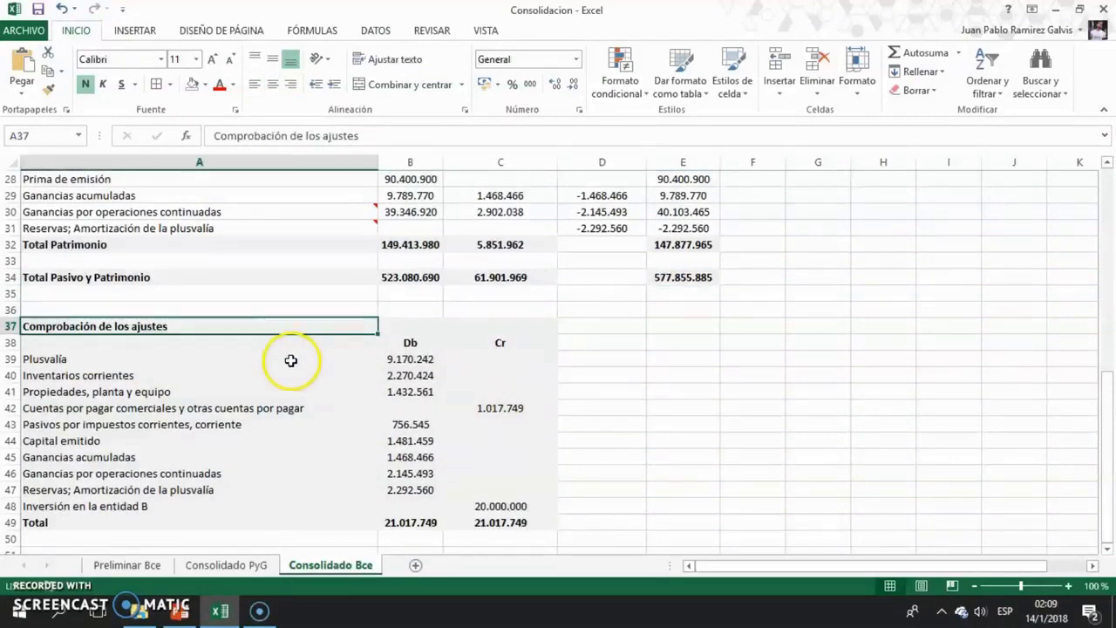
Compare the Db and Cr totals in the Comprobación de los ajustes table.
drag(385, 523, 469, 520)
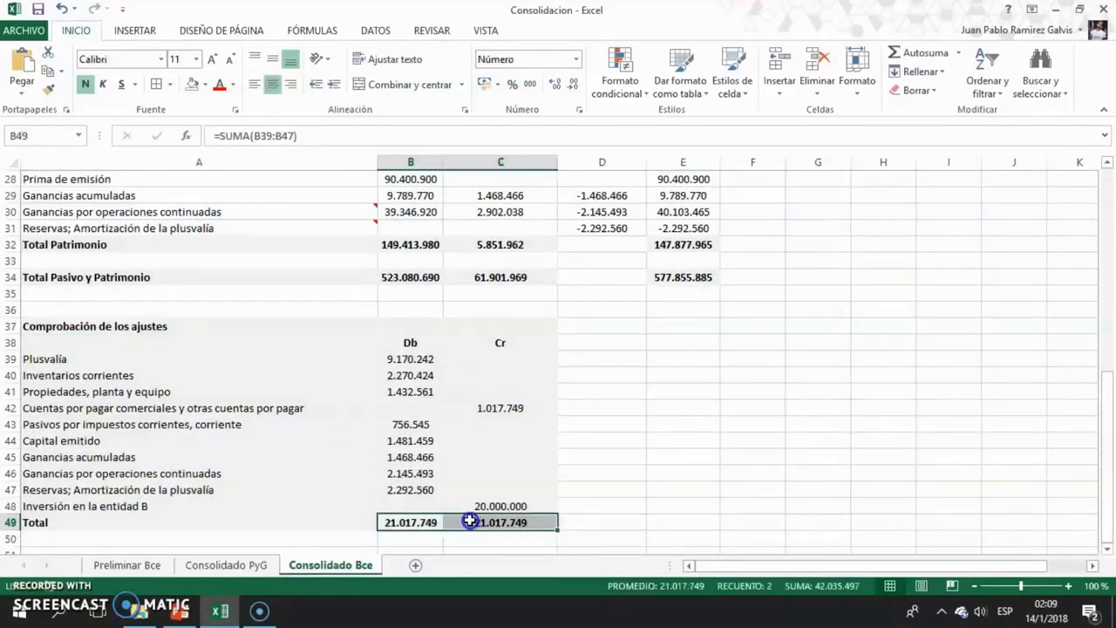
click(267, 351)
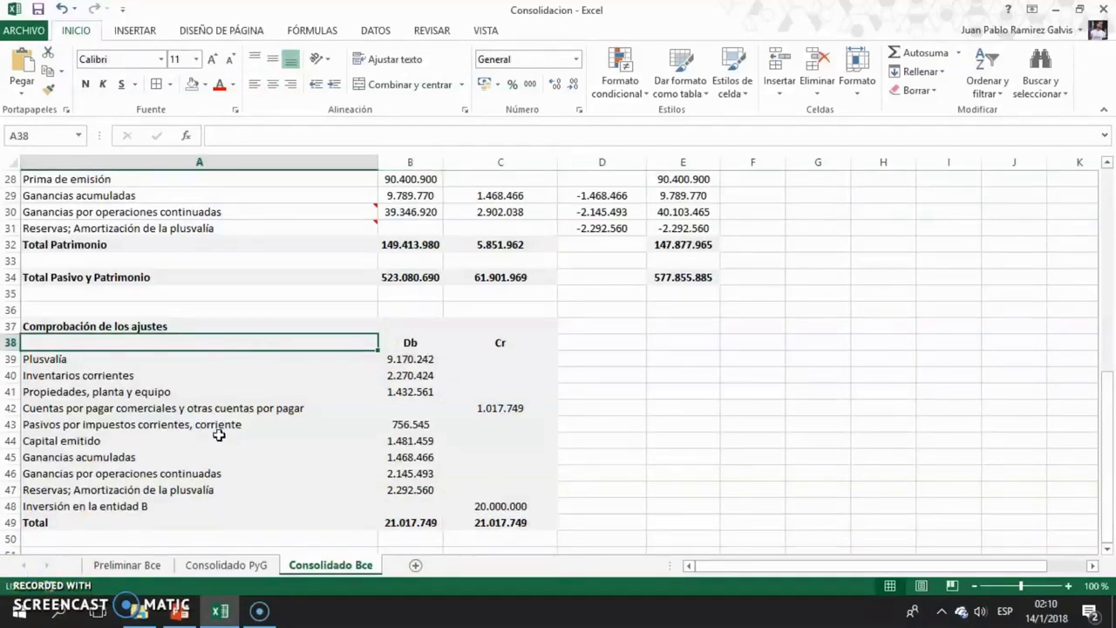
Inspect the Ajustes de Consolidación formulas for Inventarios corrientes, Inversión en la entidad B and Pasivos por impuestos corrientes.
drag(1101, 431, 1089, 156)
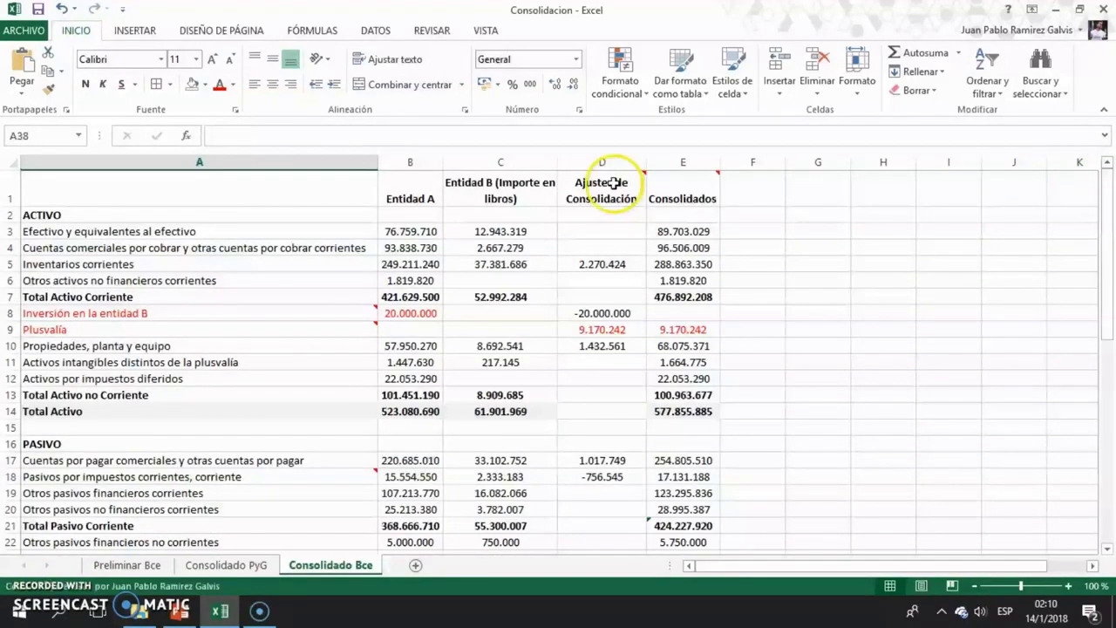
click(600, 264)
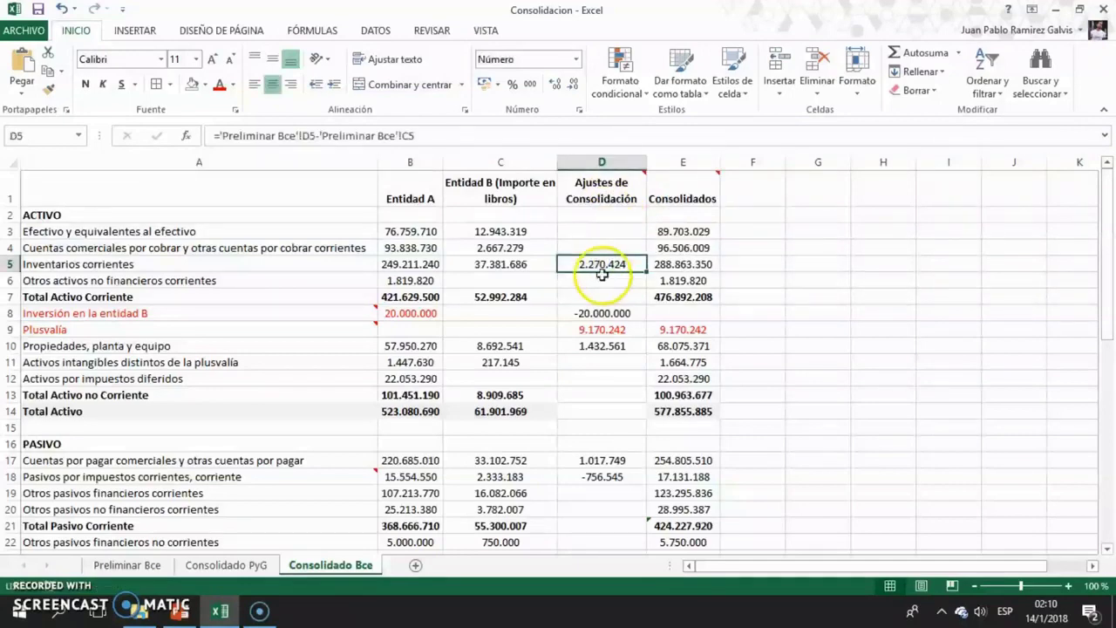
click(604, 313)
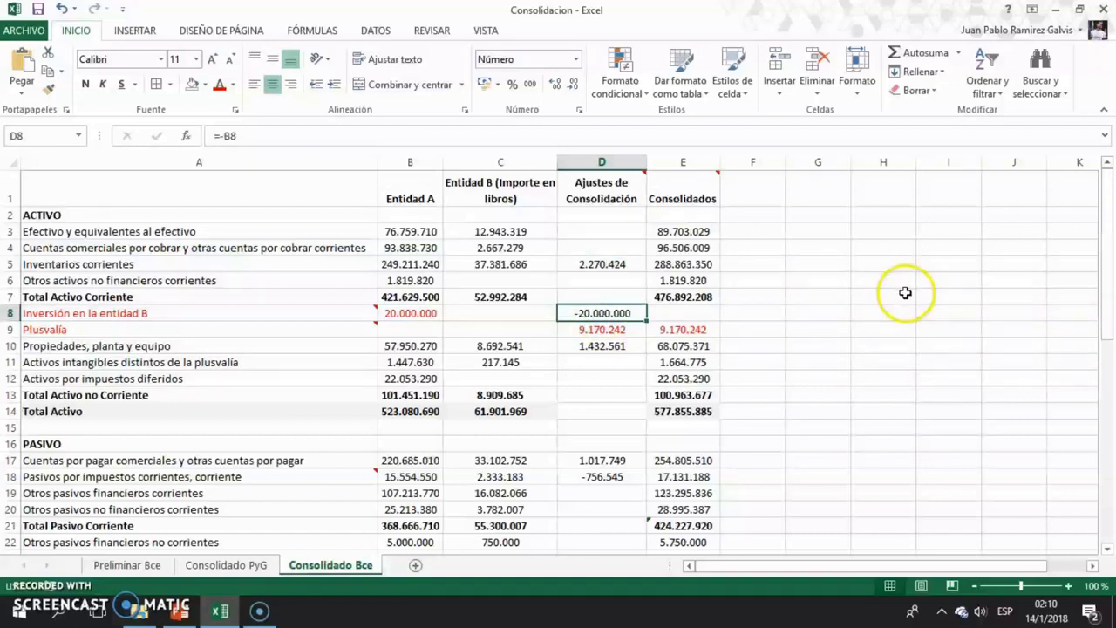
click(627, 477)
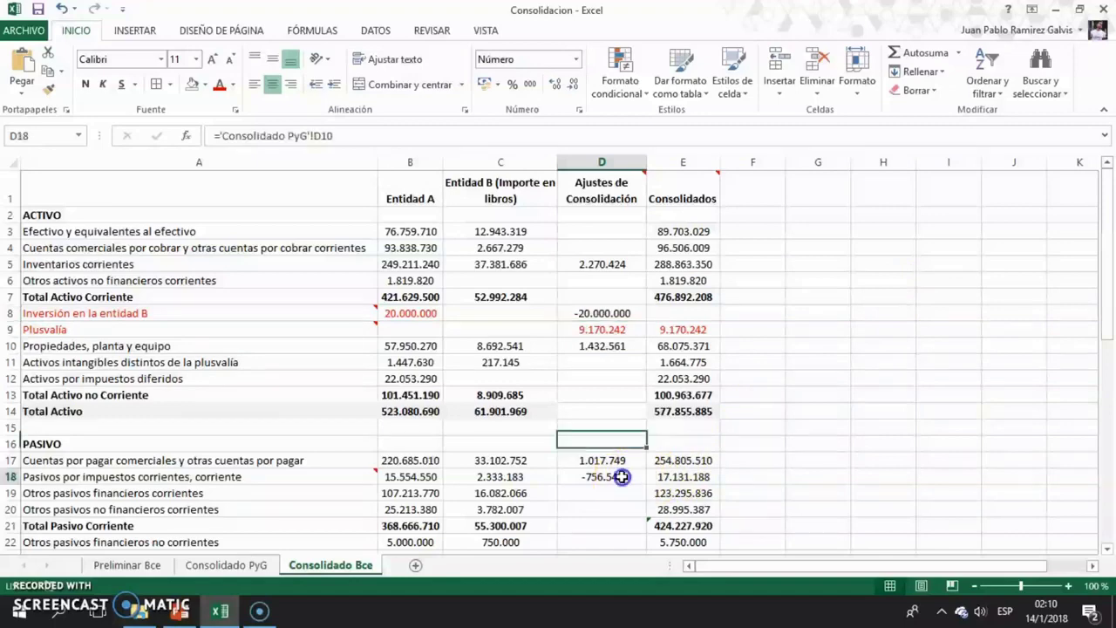
drag(1104, 312, 1108, 325)
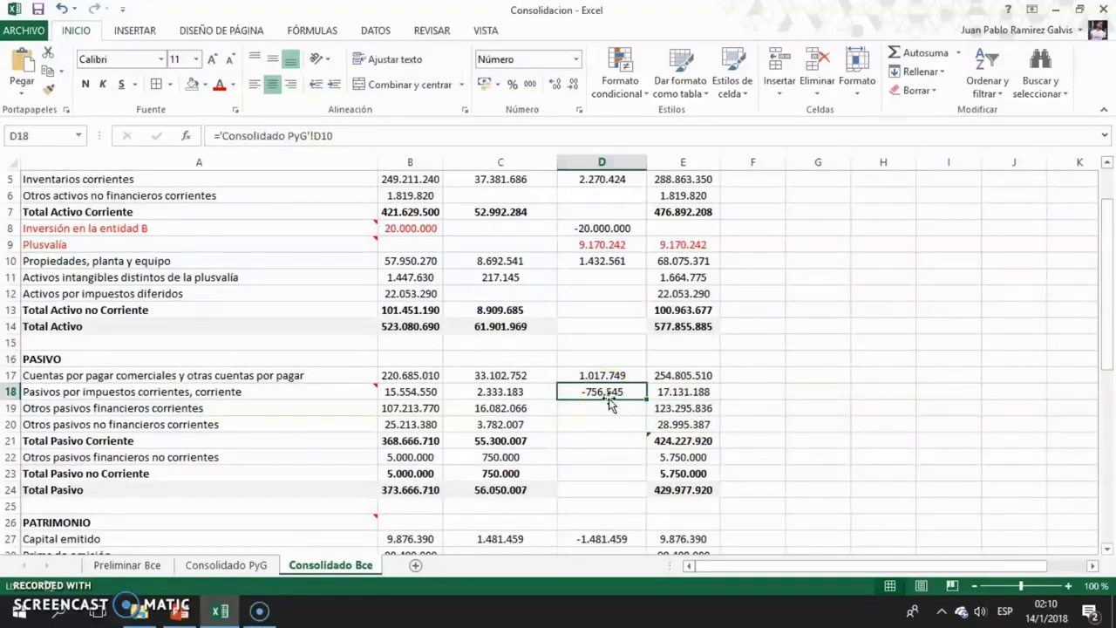
Recheck the Db and Cr adjustment totals, and compare the consolidated Total Activo with the consolidated Total Pasivo y Patrimonio.
drag(1105, 357, 1102, 523)
drag(409, 358, 486, 520)
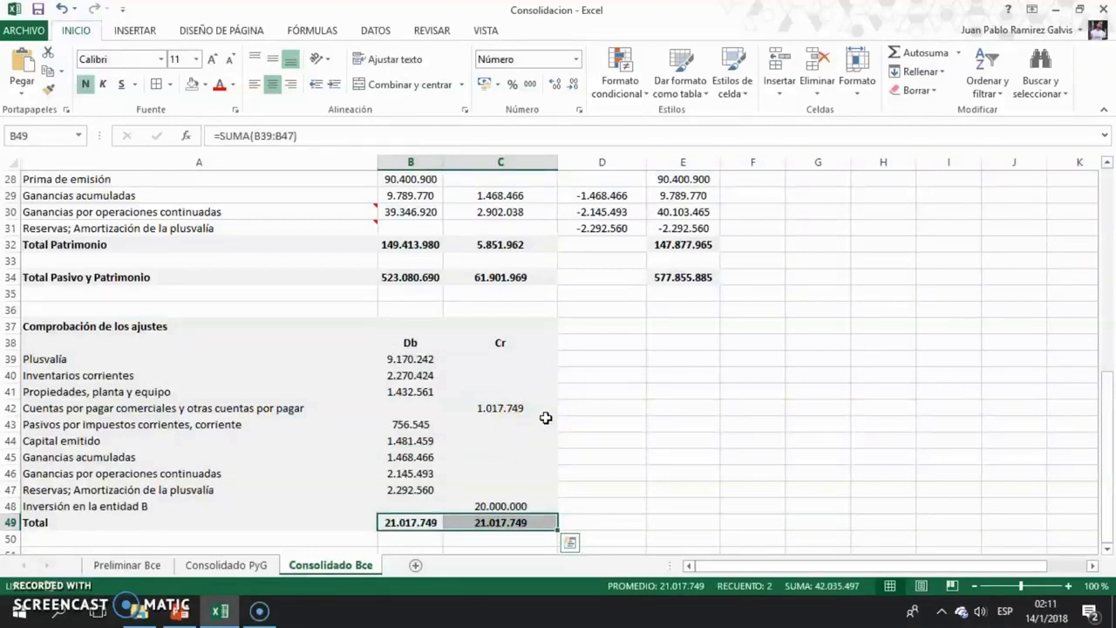
drag(1107, 455, 1103, 357)
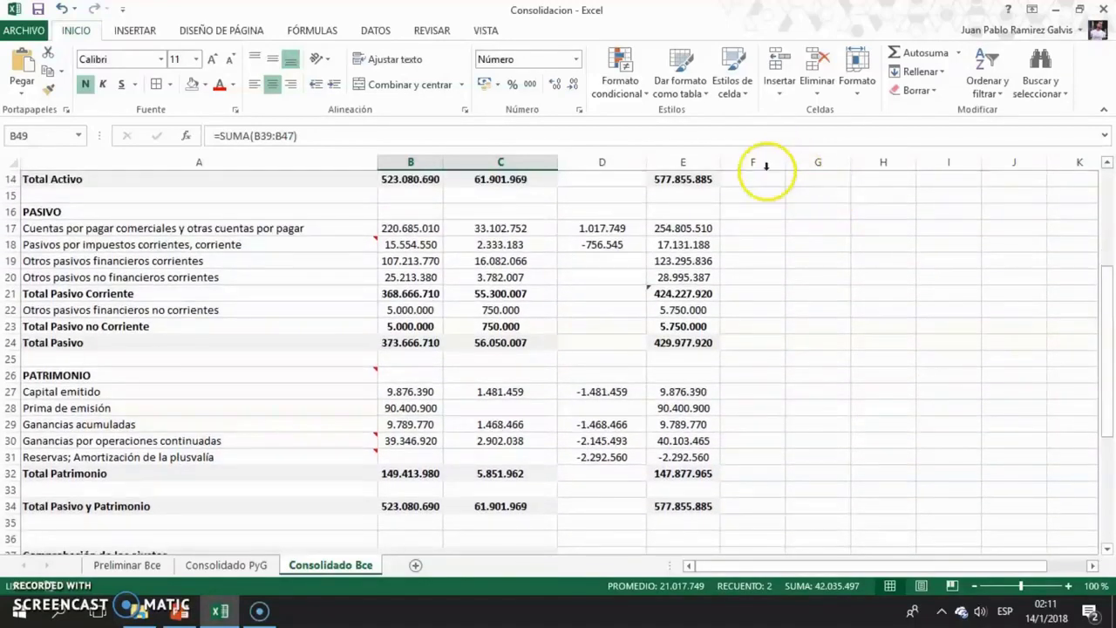
click(705, 179)
click(700, 506)
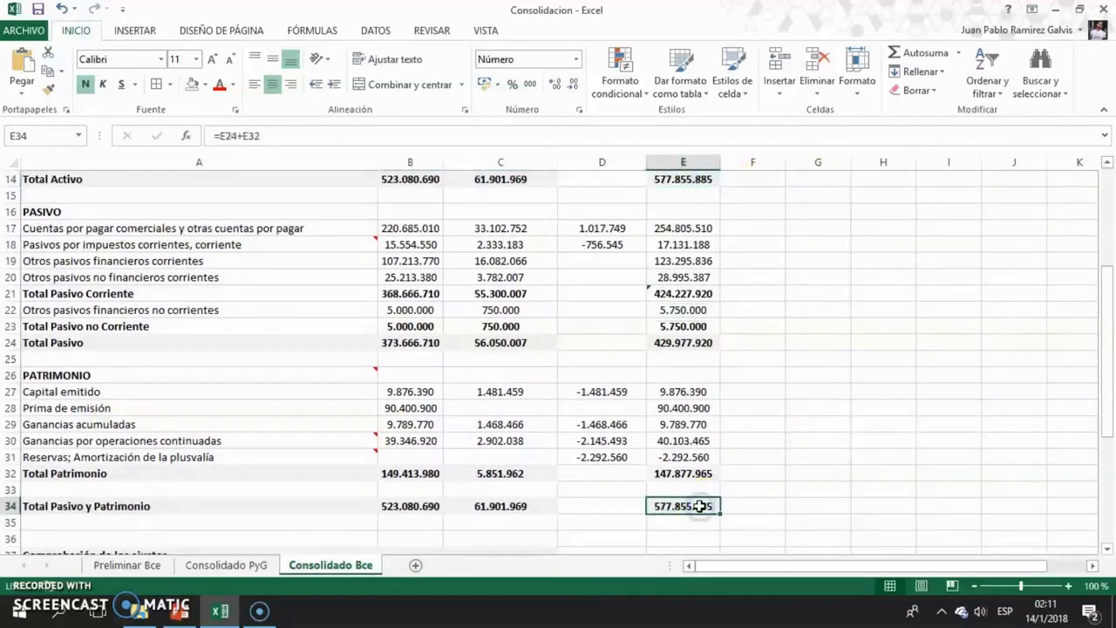